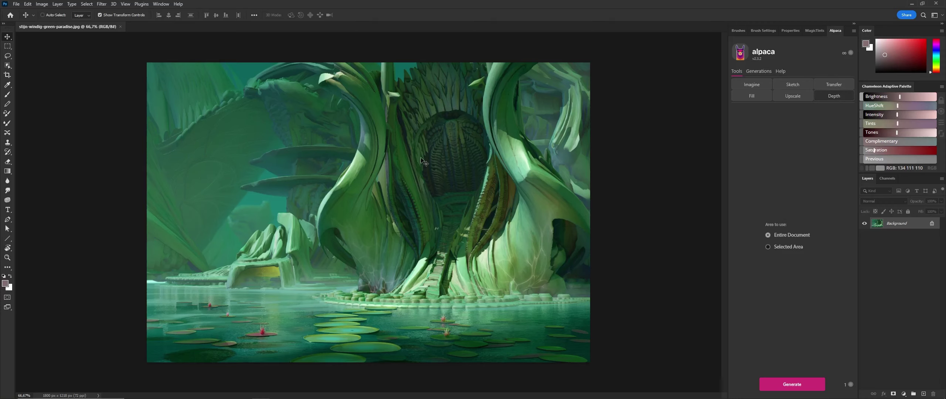
Step: Generate a depth map of the entire document with Alpaca and import it as a layer
{"action": "key", "text": "z"}
{"action": "left_click_drag", "start_coordinate": [425, 157], "coordinate": [443, 156]}
{"action": "key", "text": "v"}
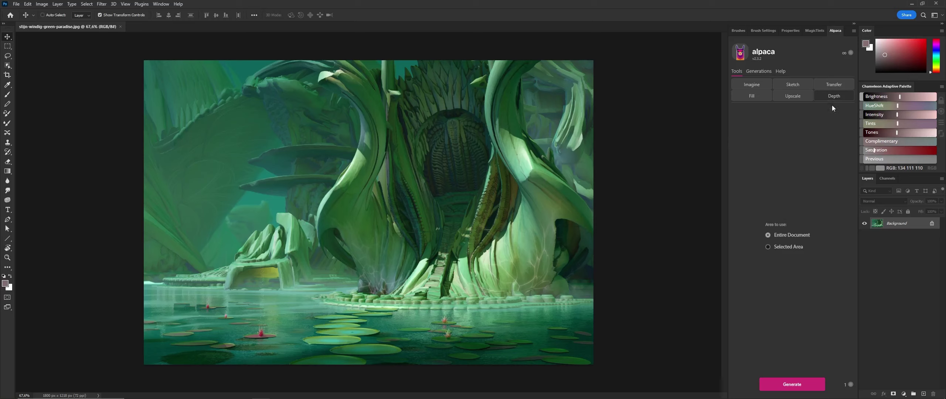
{"action": "left_click", "coordinate": [788, 385]}
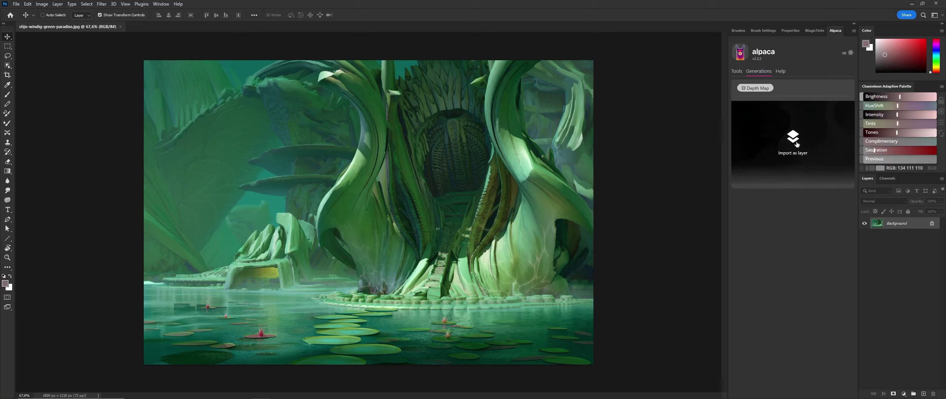
{"action": "left_click", "coordinate": [795, 146]}
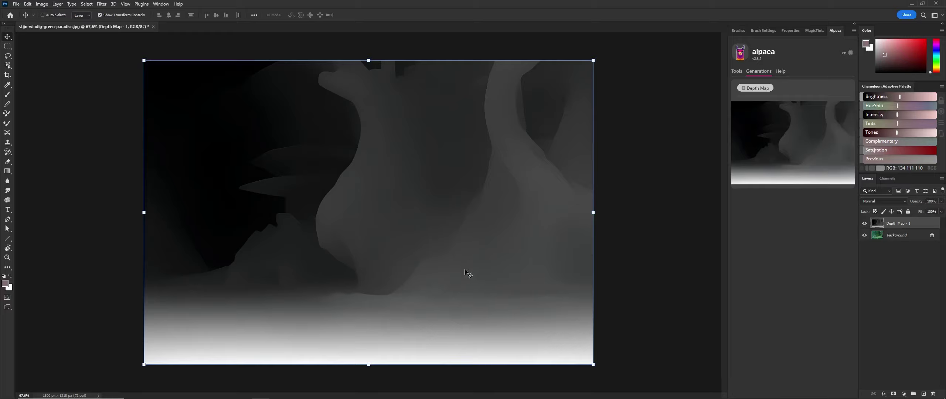
Step: Apply a Levels adjustment to the depth map layer with the midtone input at 0.96
{"action": "key", "text": "b"}
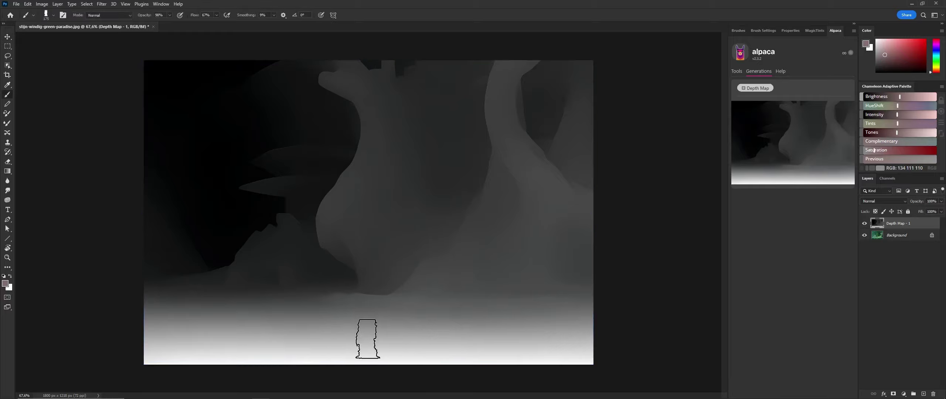
{"action": "left_click_drag", "start_coordinate": [377, 334], "coordinate": [354, 321]}
{"action": "key", "text": "ctrl+l"}
{"action": "left_click_drag", "start_coordinate": [653, 148], "coordinate": [607, 148]}
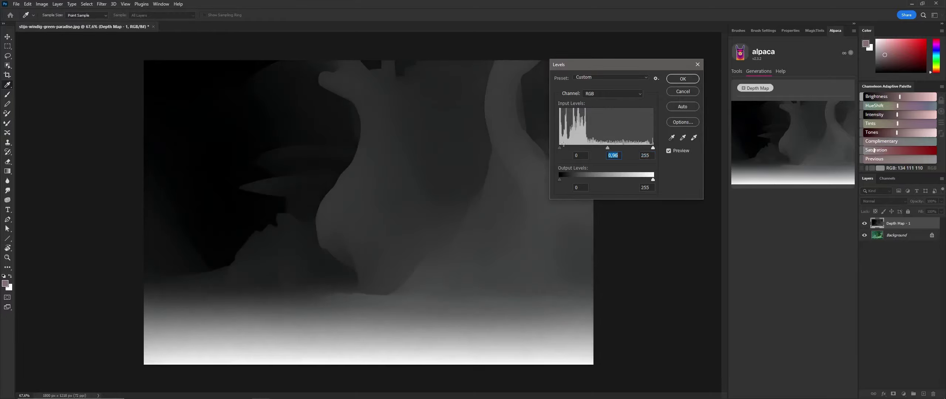
{"action": "left_click", "coordinate": [651, 148]}
{"action": "left_click", "coordinate": [683, 79]}
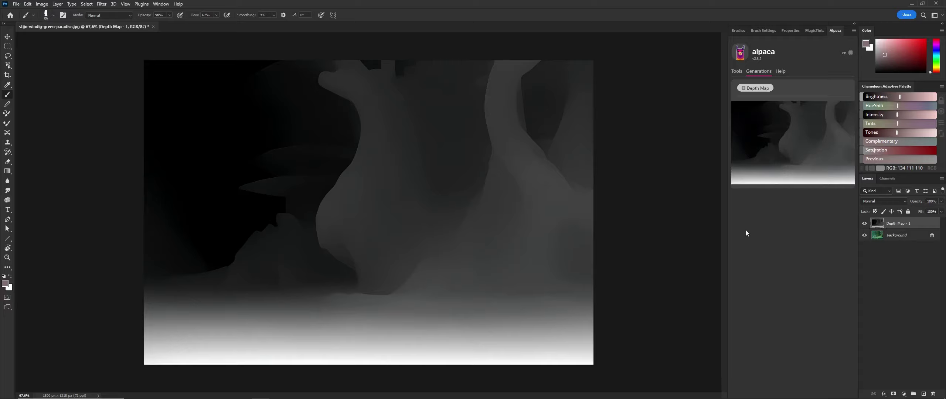
Step: Copy the whole depth map, hide its layer, and paste the copy into a new alpha channel
{"action": "key", "text": "ctrl+a"}
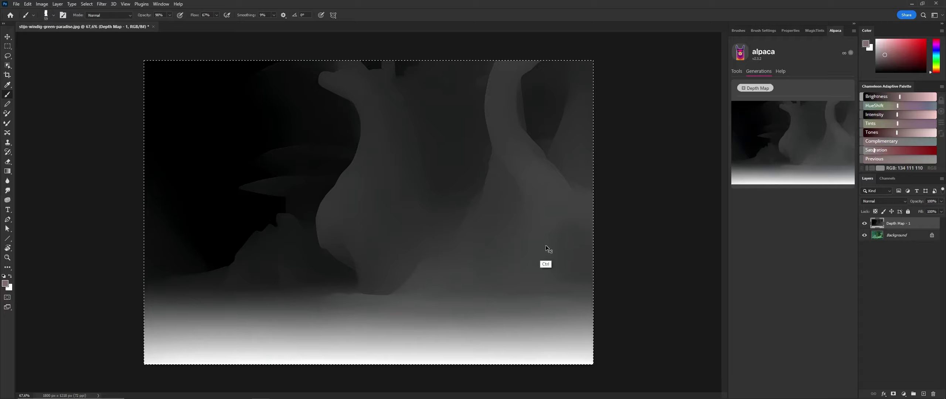
{"action": "left_click", "coordinate": [864, 224]}
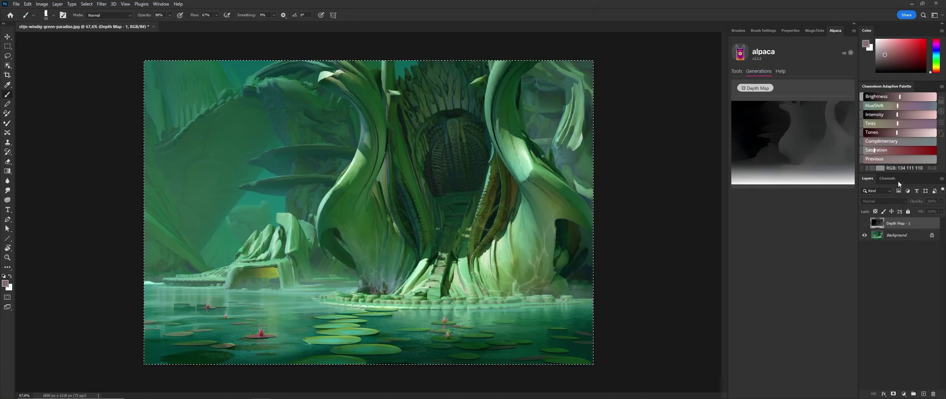
{"action": "left_click", "coordinate": [886, 178]}
{"action": "left_click", "coordinate": [912, 394]}
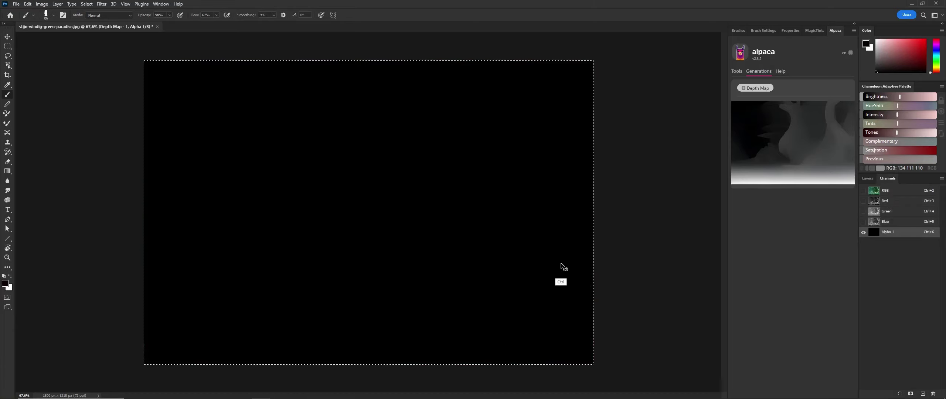
{"action": "key", "text": "ctrl+v"}
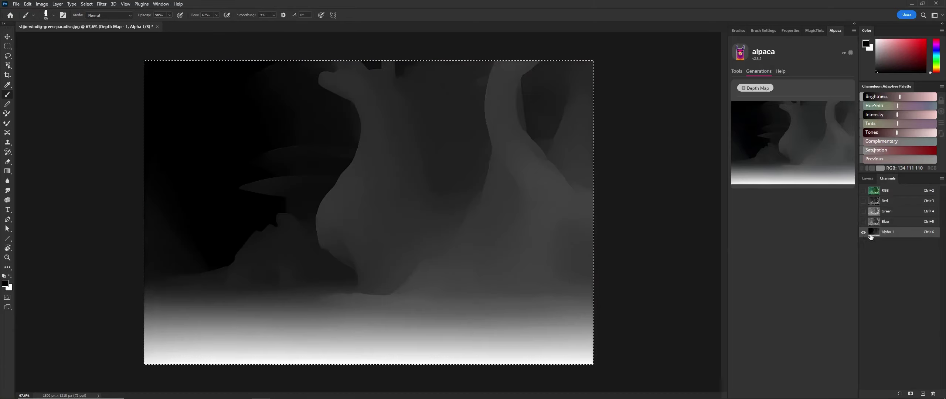
Step: Duplicate the Alpha 1 channel, invert the duplicate's tones, and clear the selection
{"action": "left_click_drag", "start_coordinate": [897, 235], "coordinate": [922, 393]}
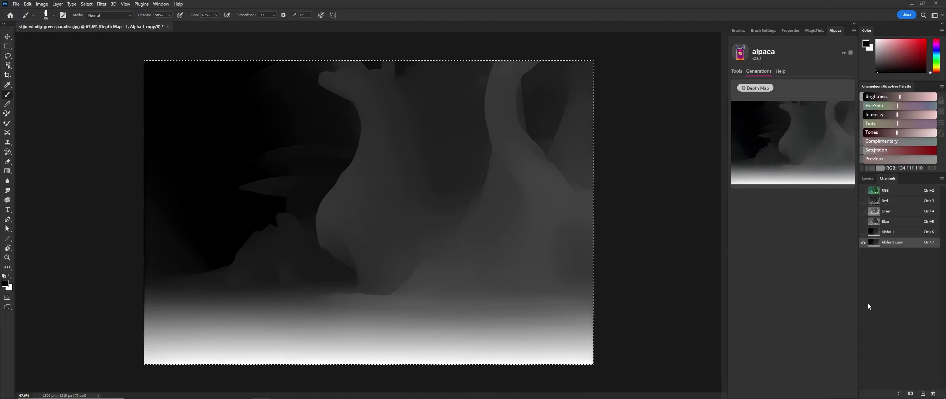
{"action": "key", "text": "ctrl+i"}
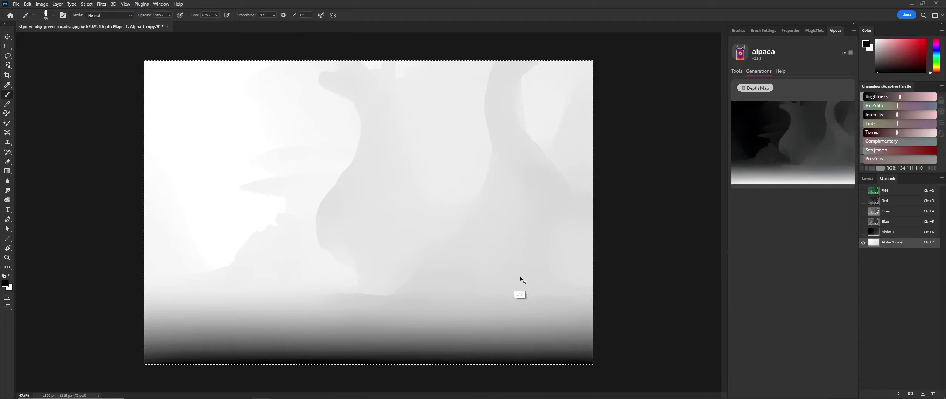
{"action": "key", "text": "ctrl+d"}
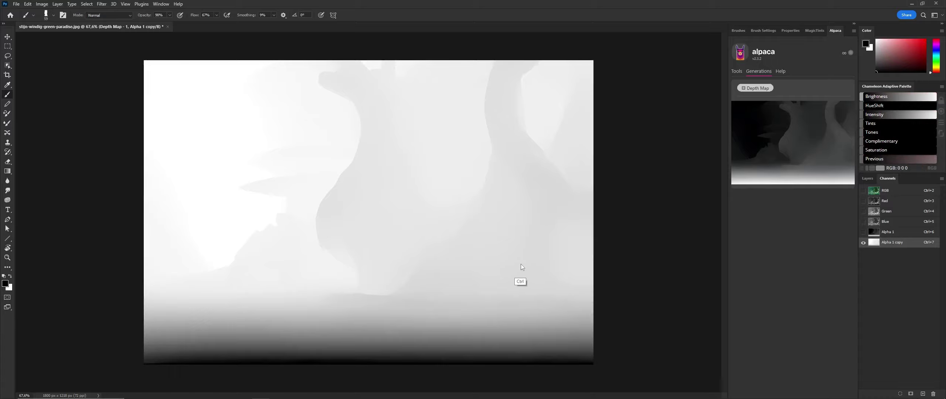
Step: Increase the contrast of the Alpha 1 copy channel with Levels, setting the black input level to 221
{"action": "key", "text": "ctrl+l"}
{"action": "left_click_drag", "start_coordinate": [561, 147], "coordinate": [635, 149]}
{"action": "left_click_drag", "start_coordinate": [658, 64], "coordinate": [643, 71]}
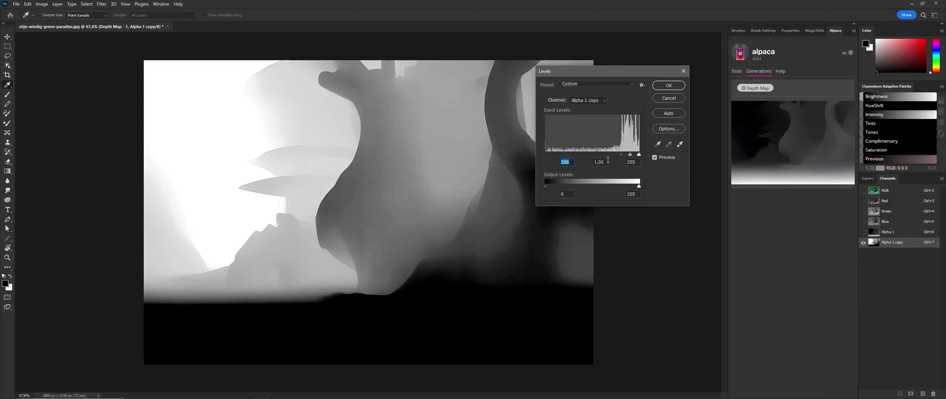
{"action": "left_click_drag", "start_coordinate": [620, 155], "coordinate": [627, 161]}
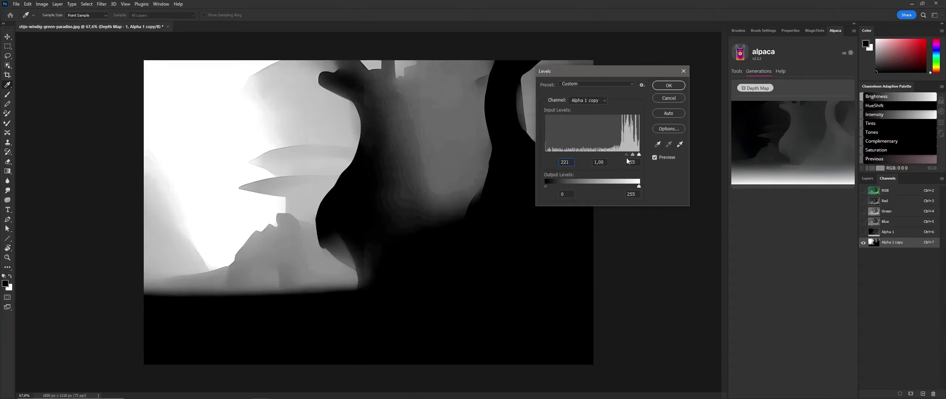
{"action": "left_click", "coordinate": [668, 87]}
{"action": "key", "text": "b"}
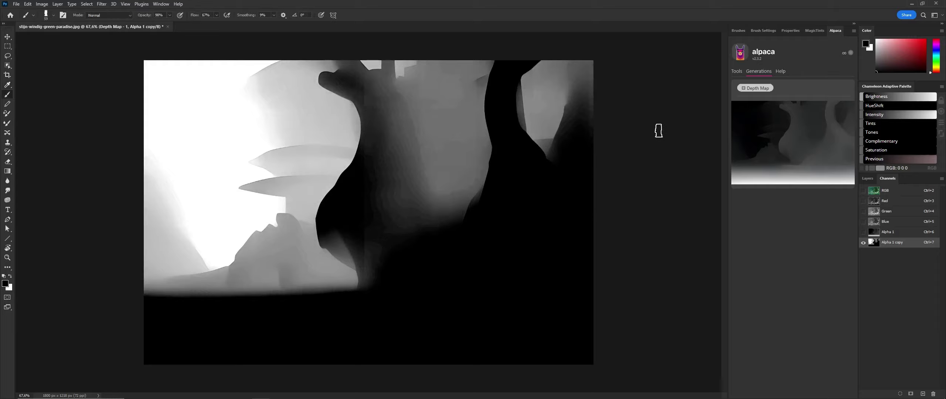
Step: Load the Alpha 1 copy channel as a selection and use it as the mask of a new layer above Background
{"action": "left_click", "coordinate": [872, 244], "text": "ctrl"}
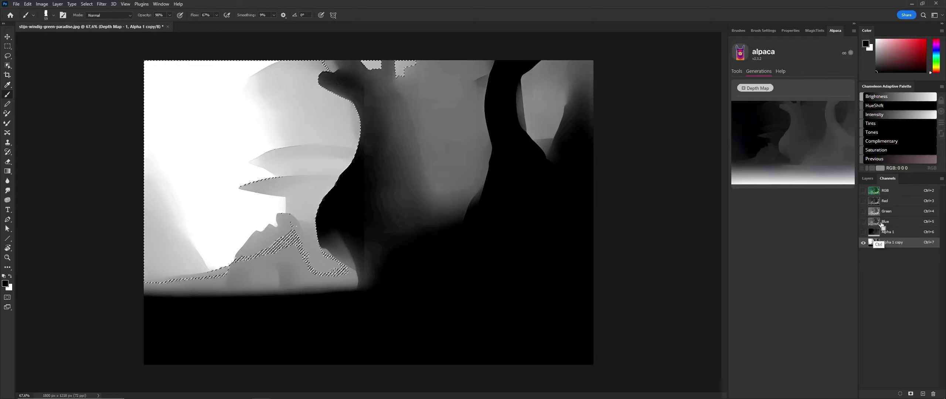
{"action": "left_click", "coordinate": [867, 178]}
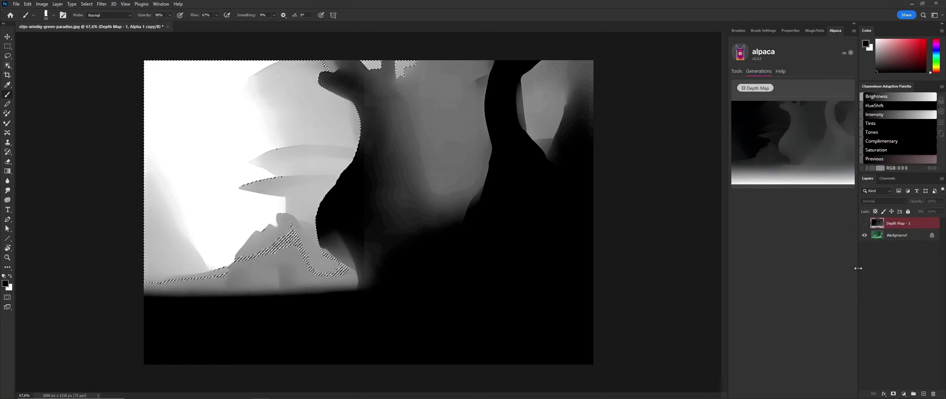
{"action": "left_click", "coordinate": [882, 237]}
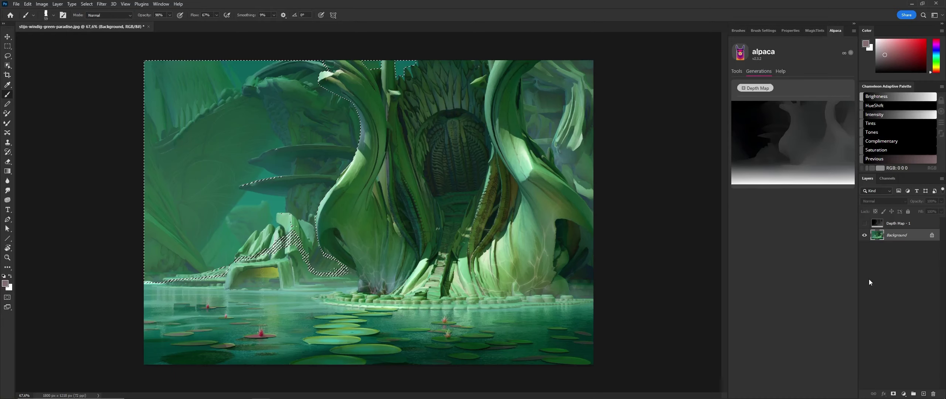
{"action": "key", "text": "ctrl+shift+alt+n"}
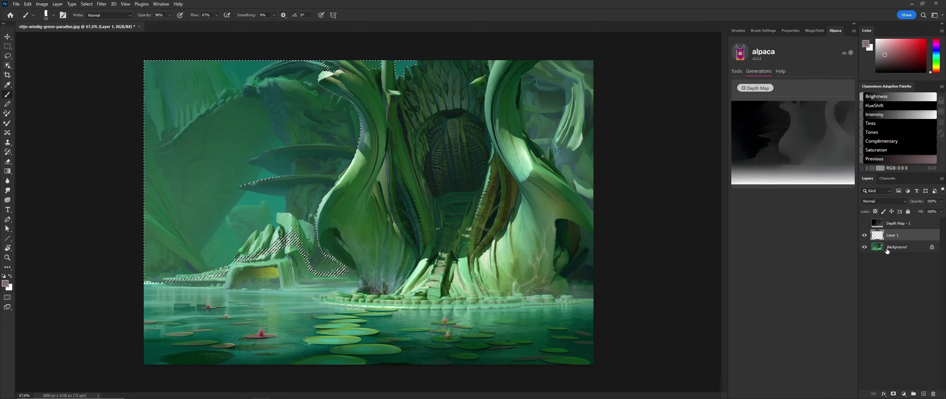
{"action": "left_click", "coordinate": [893, 393]}
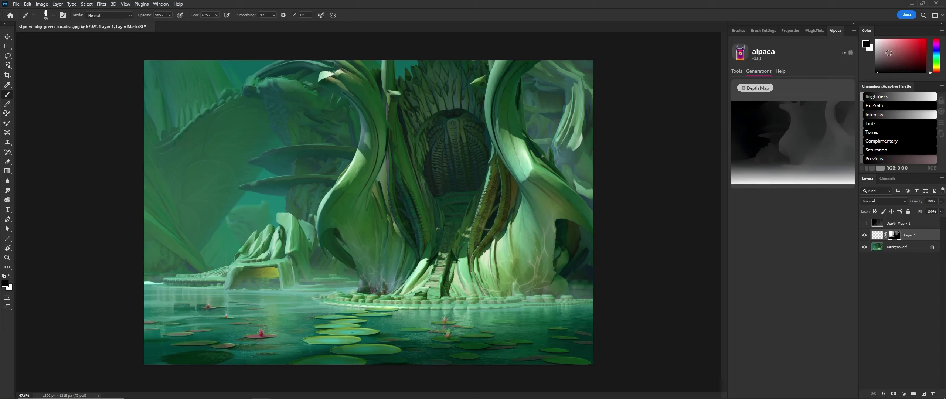
Step: Fill the content of Layer 1, not its mask, with the muted pink foreground colour
{"action": "left_click", "coordinate": [885, 55]}
{"action": "left_click", "coordinate": [876, 235]}
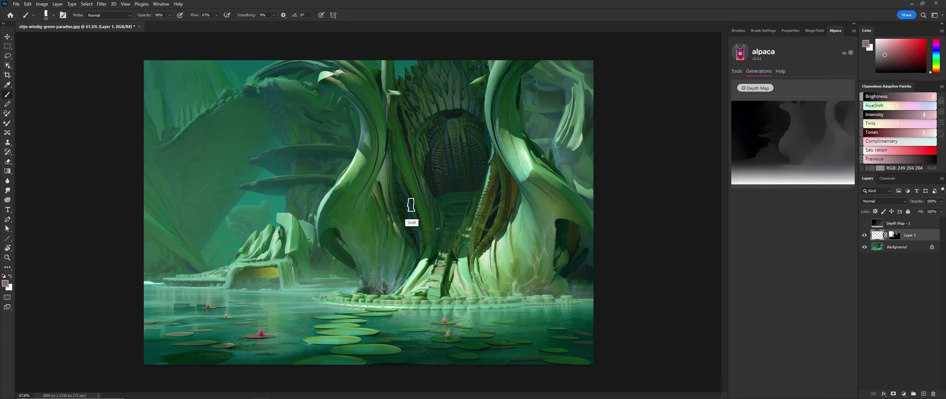
{"action": "key", "text": "shift+BackSpace"}
{"action": "key", "text": "Return"}
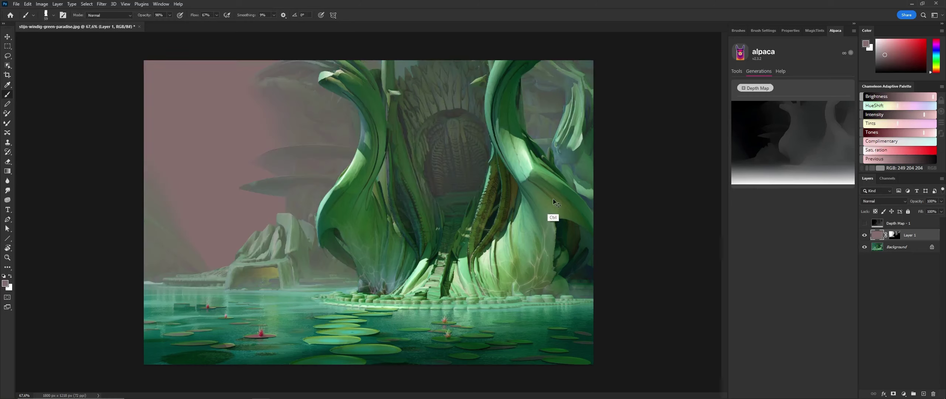
Step: Lighten Layer 1's fill with Hue/Saturation at Lightness +60, and reduce the layer's opacity to 55%
{"action": "key", "text": "ctrl+u"}
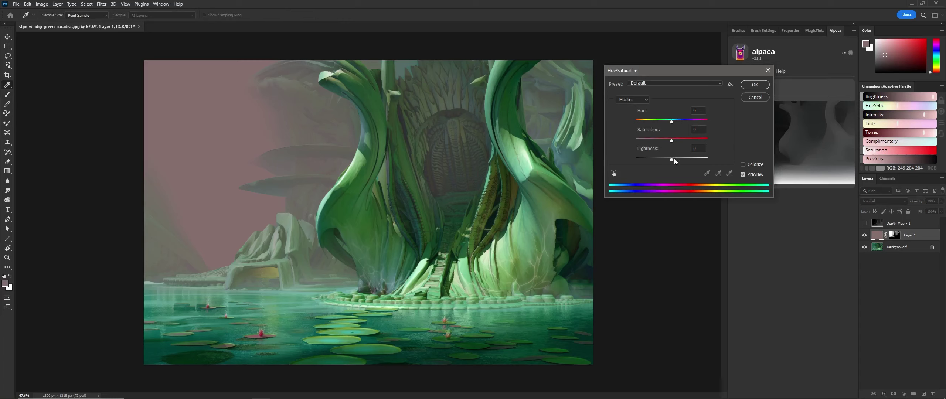
{"action": "left_click_drag", "start_coordinate": [674, 159], "coordinate": [693, 160]}
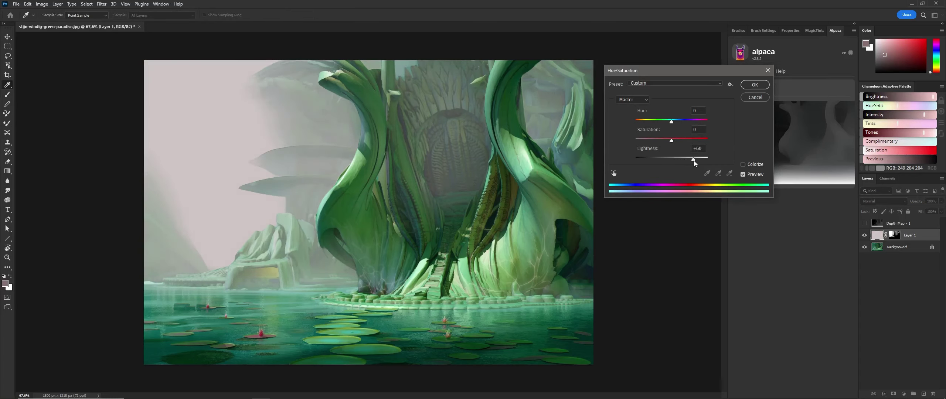
{"action": "key", "text": "Return"}
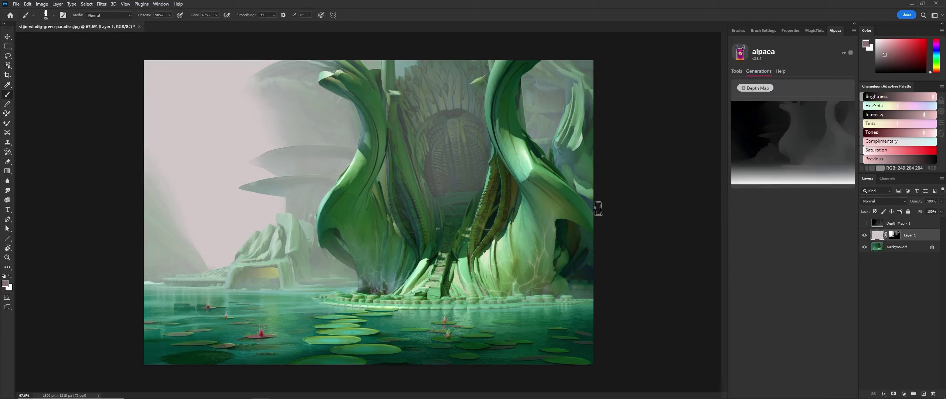
{"action": "left_click", "coordinate": [938, 201]}
{"action": "left_click_drag", "start_coordinate": [927, 210], "coordinate": [925, 211]}
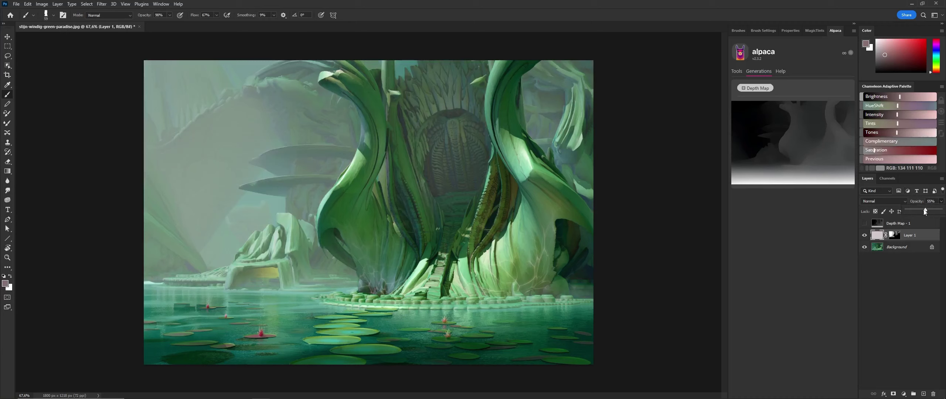
Step: Draw black-to-transparent gradients downward on Layer 1's mask to fade the upper part of the fog
{"action": "left_click", "coordinate": [895, 235]}
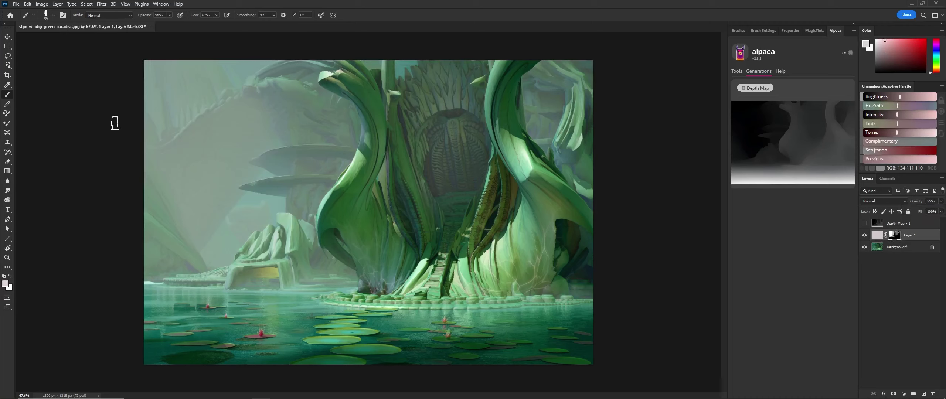
{"action": "key", "text": "g"}
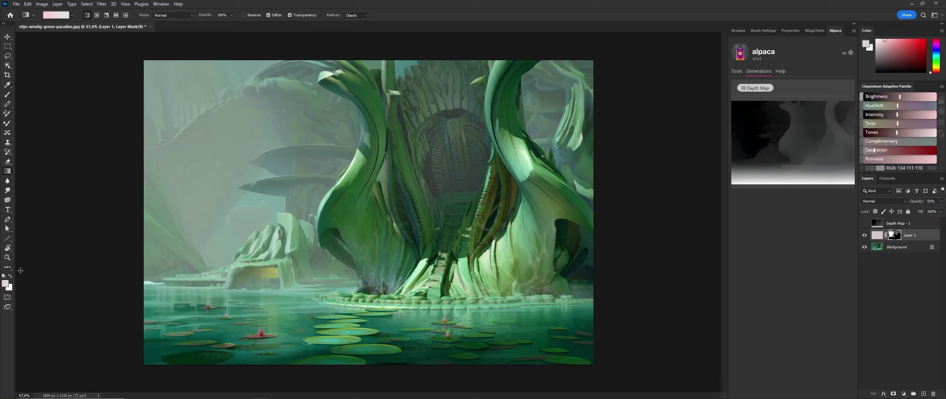
{"action": "left_click", "coordinate": [4, 276]}
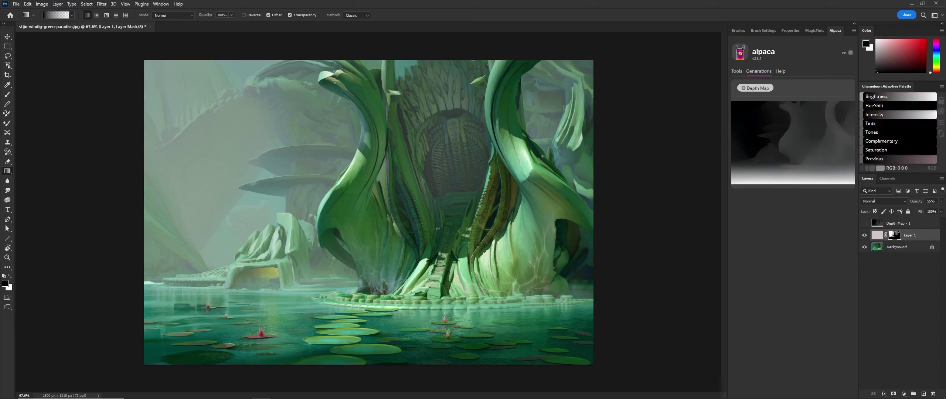
{"action": "left_click_drag", "start_coordinate": [334, 80], "coordinate": [364, 280]}
{"action": "left_click_drag", "start_coordinate": [331, 114], "coordinate": [342, 220]}
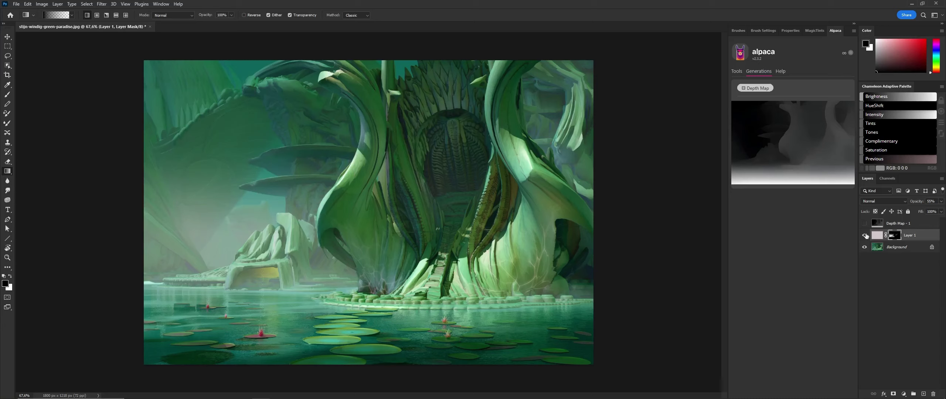
{"action": "left_click", "coordinate": [865, 235]}
Step: Place the Clouds (21) image above Layer 1 at its default size in the centre of the canvas
{"action": "left_click_drag", "start_coordinate": [321, 199], "coordinate": [350, 227]}
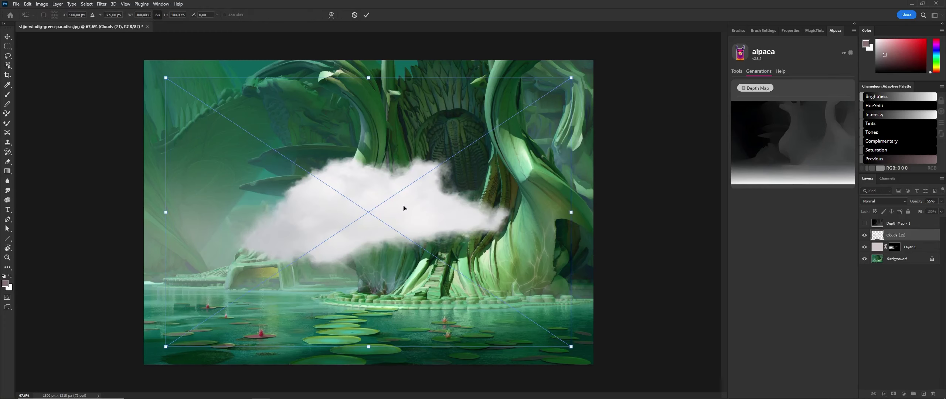
{"action": "key", "text": "Return"}
{"action": "key", "text": "g"}
Step: Darken the Clouds (21) layer with an Exposure adjustment at Gamma Correction 0.34
{"action": "left_click", "coordinate": [47, 6]}
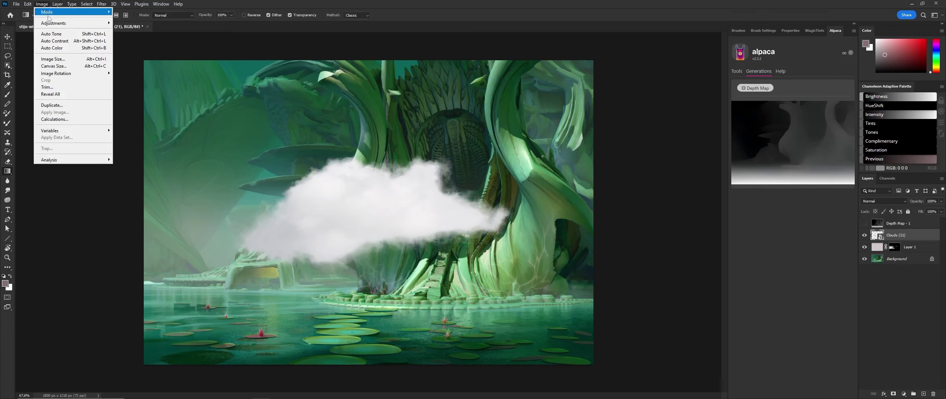
{"action": "mouse_move", "coordinate": [81, 23]}
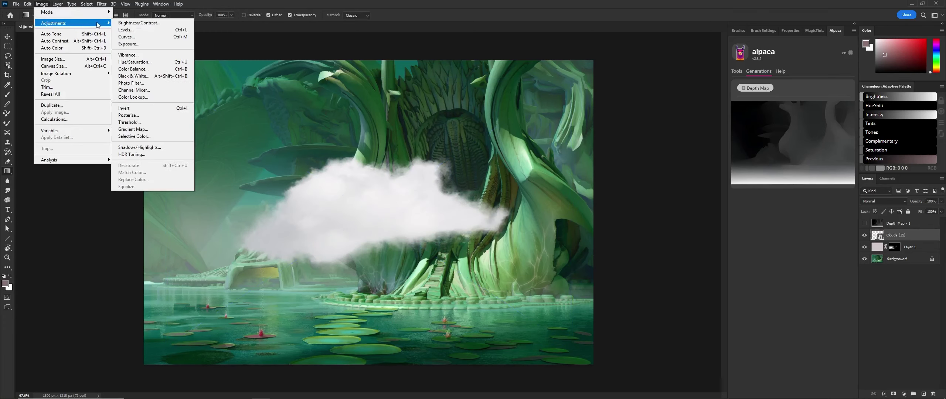
{"action": "left_click", "coordinate": [127, 44]}
{"action": "left_click_drag", "start_coordinate": [467, 173], "coordinate": [473, 170]}
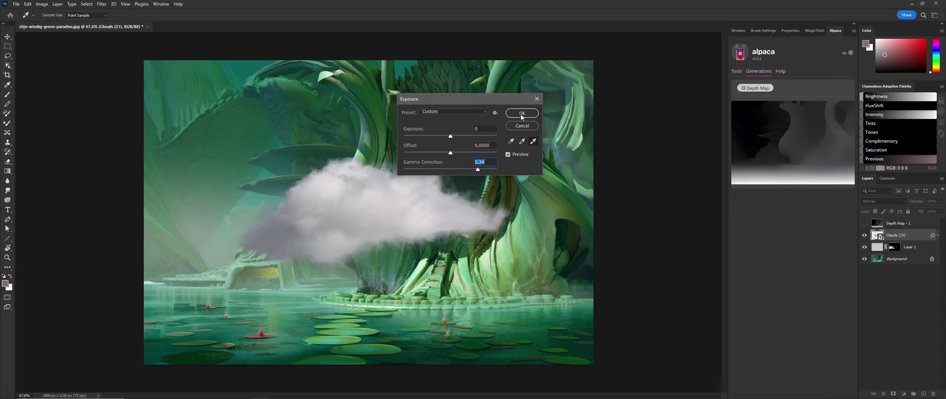
{"action": "left_click", "coordinate": [521, 113]}
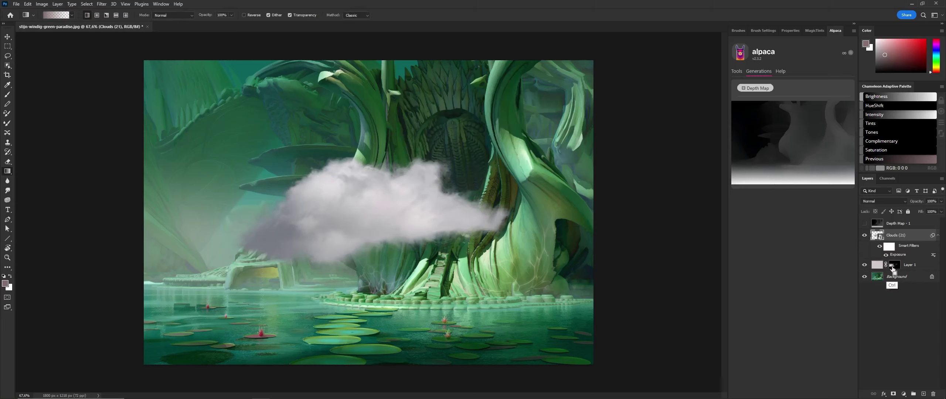
Step: Load the Alpha 1 copy channel as a selection and add it as a layer mask to Clouds (21)
{"action": "left_click", "coordinate": [887, 178]}
{"action": "left_click", "coordinate": [894, 243]}
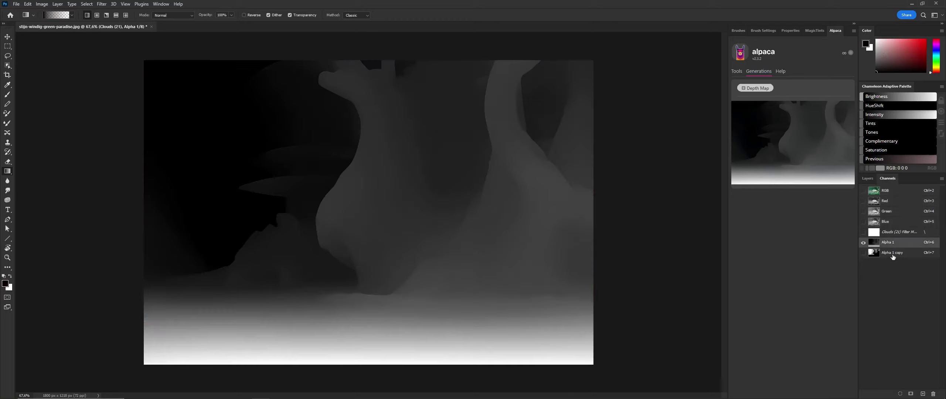
{"action": "left_click", "coordinate": [883, 254]}
{"action": "mouse_move", "coordinate": [895, 259]}
{"action": "left_mouse_down"}
{"action": "mouse_move", "coordinate": [920, 387]}
{"action": "mouse_move", "coordinate": [913, 288]}
{"action": "mouse_move", "coordinate": [890, 259]}
{"action": "left_mouse_up"}
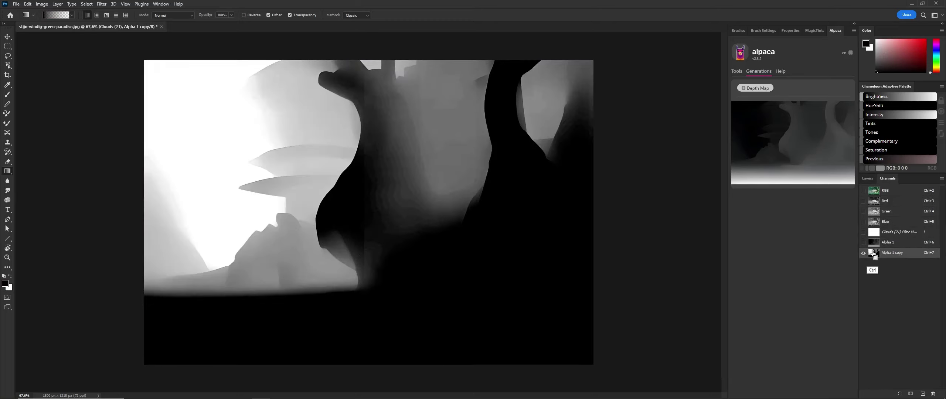
{"action": "left_click", "coordinate": [873, 253], "text": "ctrl"}
{"action": "left_click", "coordinate": [867, 178]}
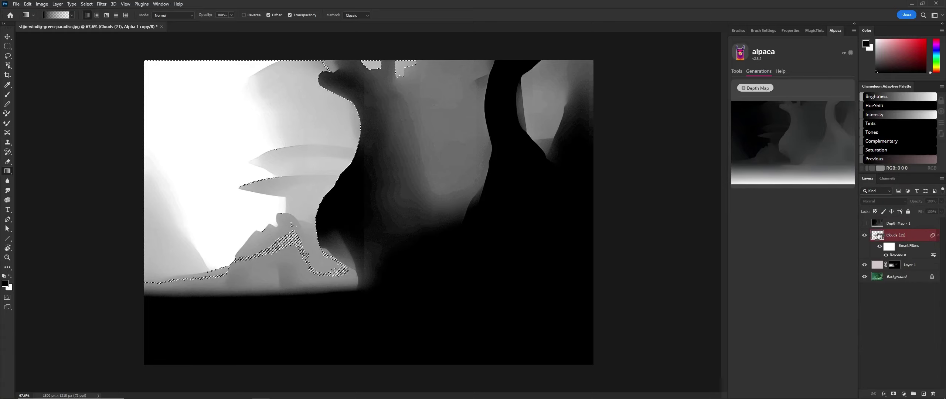
{"action": "left_click", "coordinate": [893, 393]}
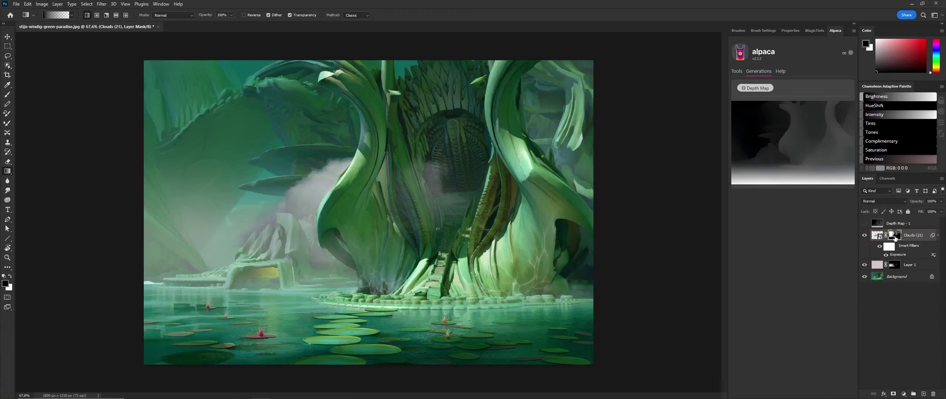
Step: Unlink the Clouds (21) mask and move only the cloud image left and down behind the distant ruins
{"action": "left_click", "coordinate": [885, 236]}
{"action": "key", "text": "v"}
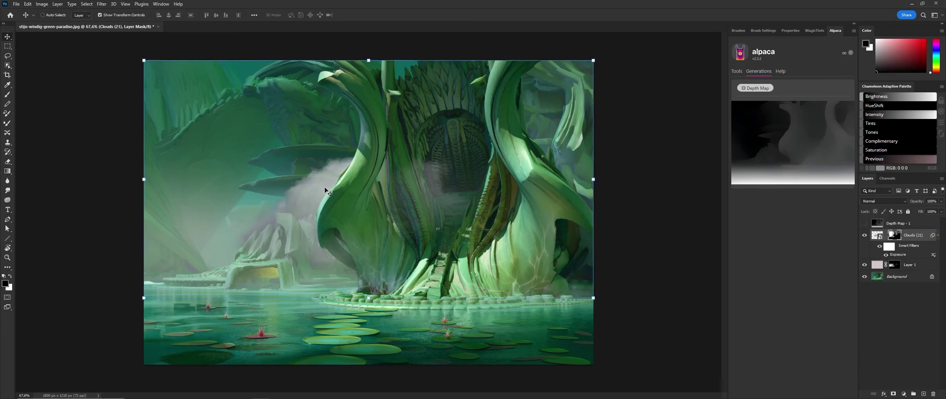
{"action": "left_click", "coordinate": [876, 235]}
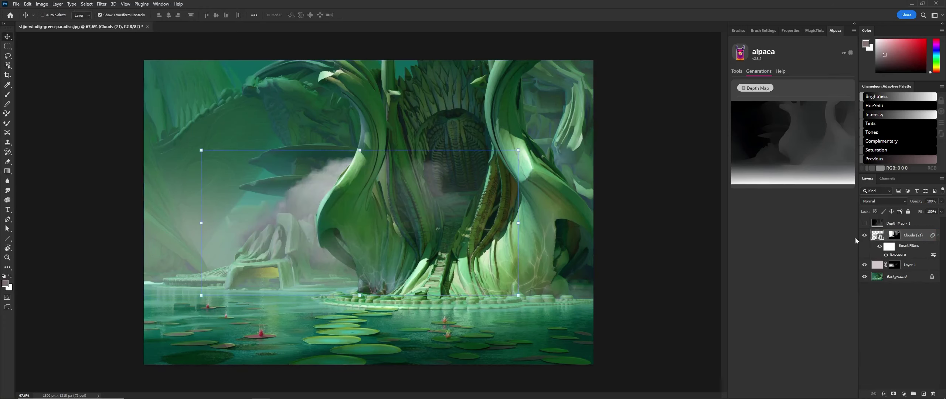
{"action": "left_click_drag", "start_coordinate": [249, 198], "coordinate": [255, 215]}
Step: Strengthen the contrast of the Clouds (21) mask with Levels by raising the black input level
{"action": "left_click", "coordinate": [894, 235]}
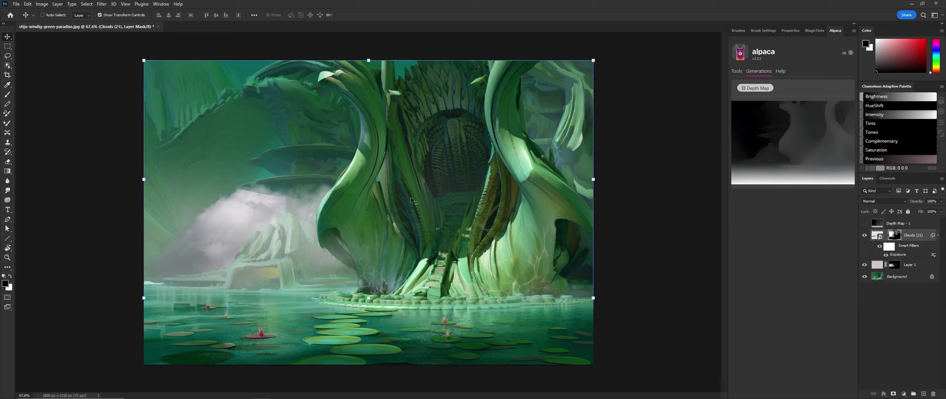
{"action": "key", "text": "ctrl+l"}
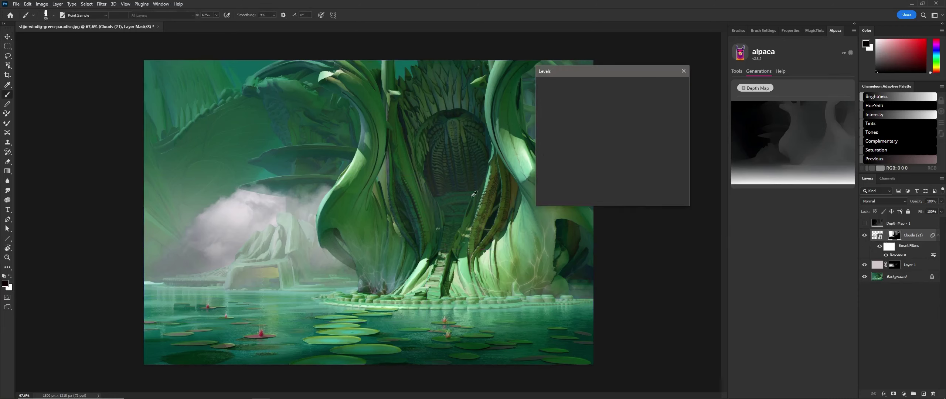
{"action": "left_click_drag", "start_coordinate": [545, 155], "coordinate": [596, 155]}
{"action": "left_click", "coordinate": [660, 86]}
{"action": "key", "text": "b"}
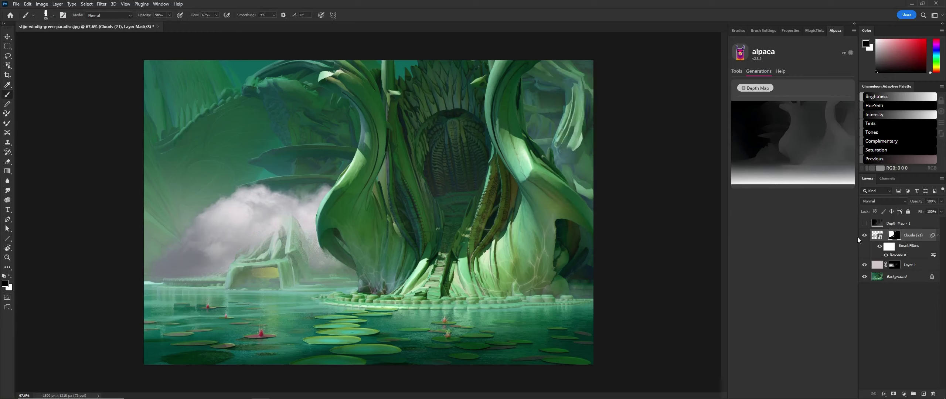
Step: Move the cloud image further left, past the canvas edge, and reduce the Clouds (21) layer's opacity to 43%
{"action": "left_click", "coordinate": [874, 237]}
{"action": "key", "text": "v"}
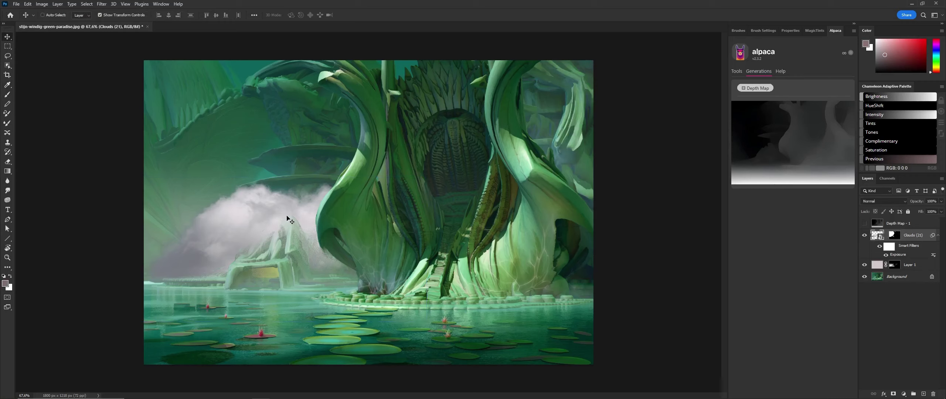
{"action": "left_click_drag", "start_coordinate": [281, 218], "coordinate": [234, 226]}
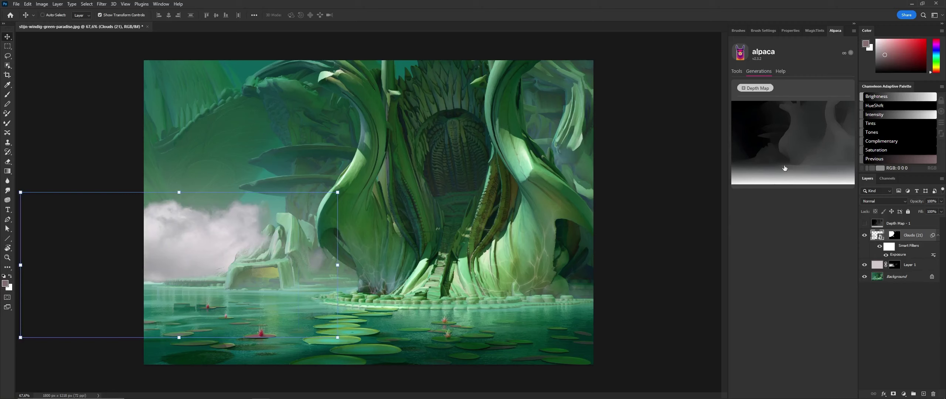
{"action": "left_click", "coordinate": [941, 200]}
{"action": "left_click_drag", "start_coordinate": [941, 210], "coordinate": [920, 212]}
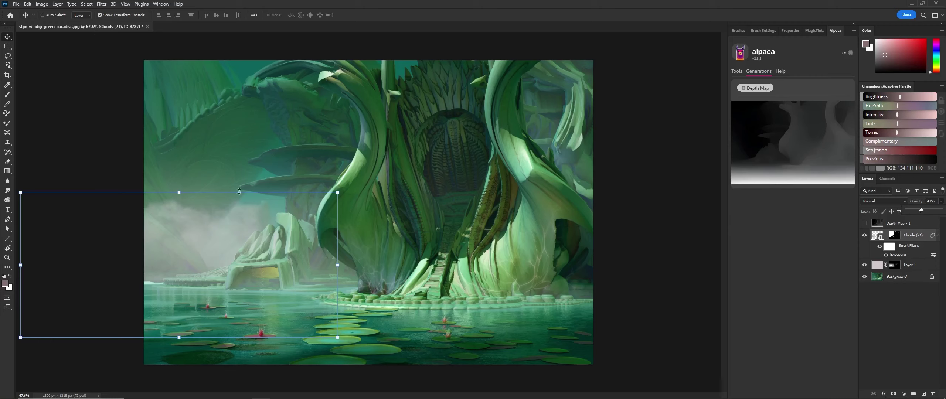
{"action": "key", "text": "b"}
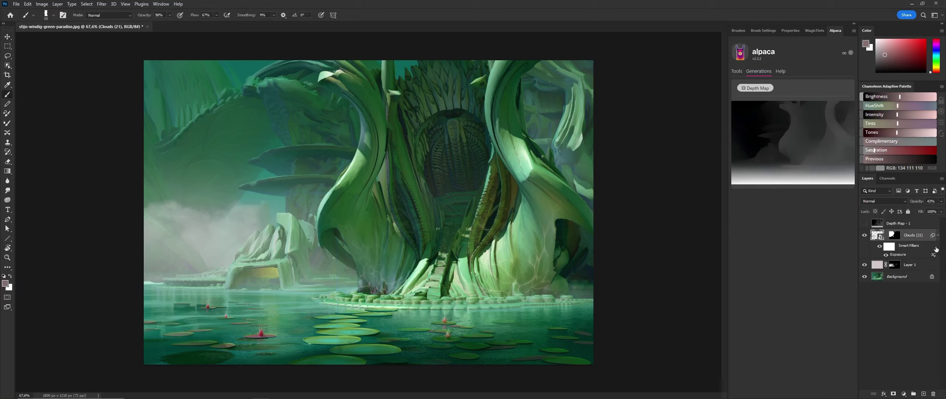
Step: Hide the Clouds (21) layer and Layer 1, and duplicate the Alpha 1 channel
{"action": "left_click", "coordinate": [864, 235]}
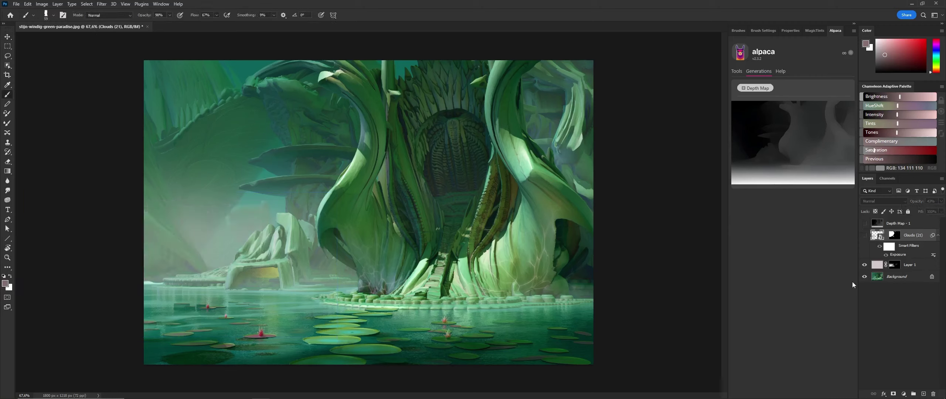
{"action": "left_click", "coordinate": [865, 265]}
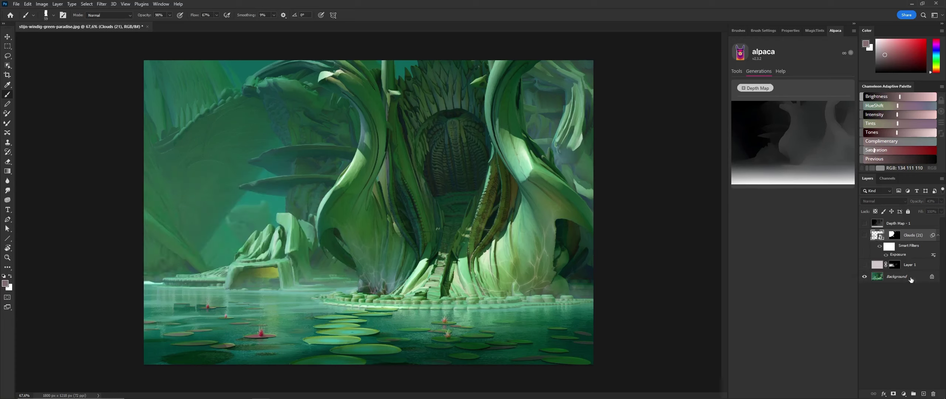
{"action": "left_click", "coordinate": [894, 181]}
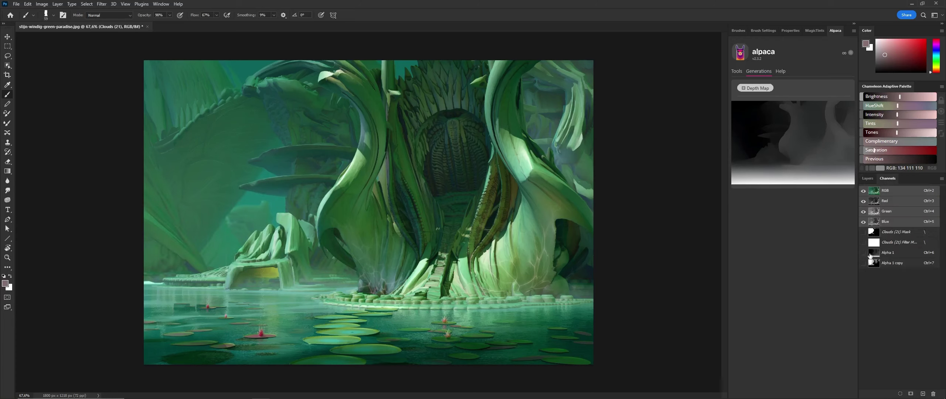
{"action": "left_click", "coordinate": [893, 262]}
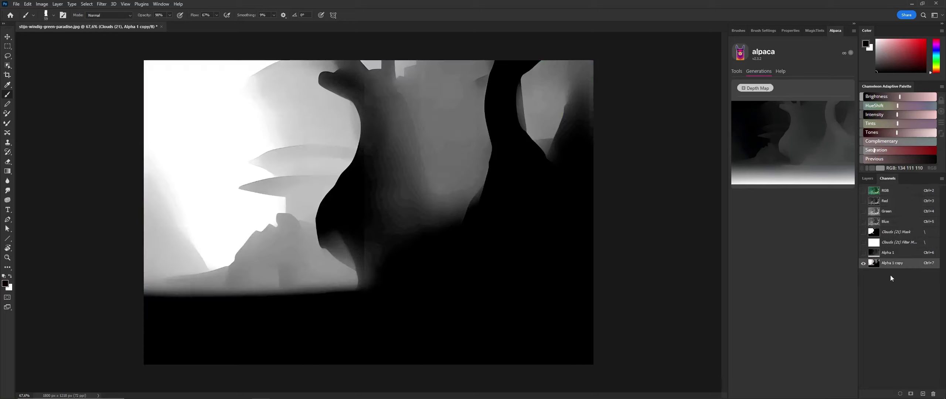
{"action": "left_click", "coordinate": [894, 253]}
{"action": "left_click_drag", "start_coordinate": [897, 257], "coordinate": [923, 393]}
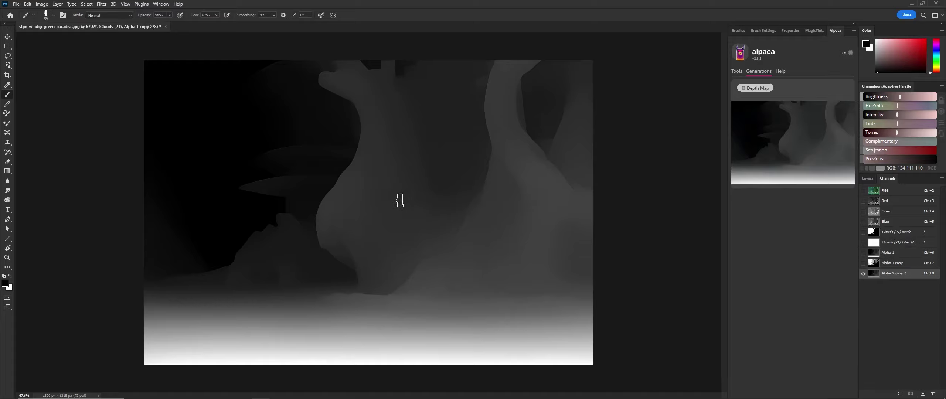
Step: Invert the duplicated depth channel and raise its contrast with Levels at black input 59 and midtone 0.09
{"action": "key", "text": "ctrl"}
{"action": "key", "text": "ctrl+i"}
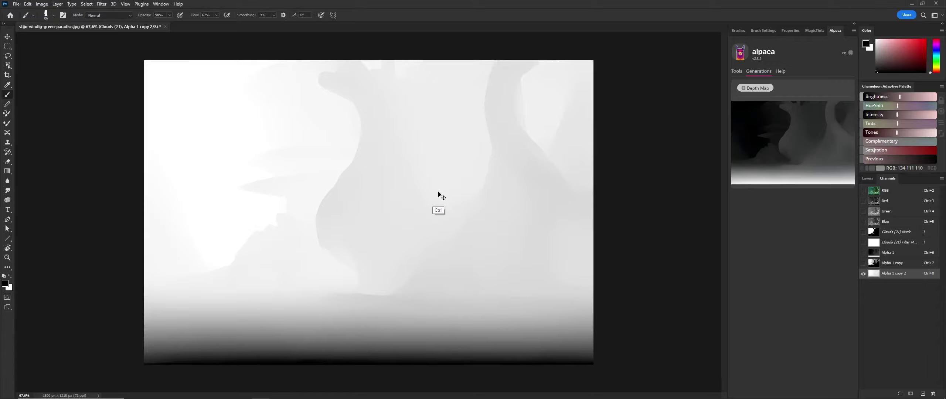
{"action": "key", "text": "ctrl+l"}
{"action": "left_click_drag", "start_coordinate": [548, 157], "coordinate": [639, 119]}
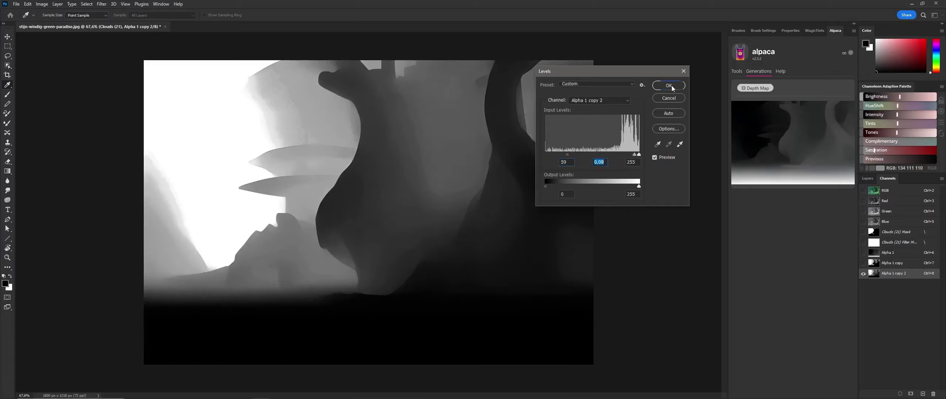
{"action": "left_click", "coordinate": [669, 85]}
Step: Load Alpha 1 copy 2 as a selection, add a Curves adjustment layer masked by it, and turn off the red mask overlay
{"action": "left_click", "coordinate": [874, 273], "text": "ctrl"}
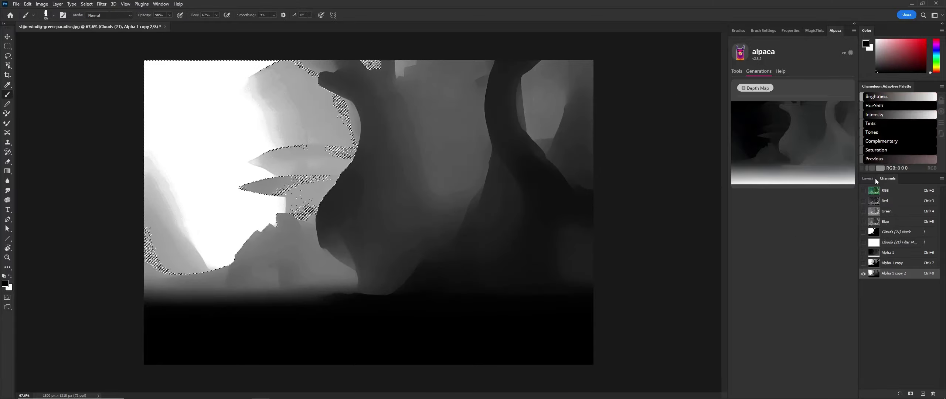
{"action": "left_click", "coordinate": [868, 178]}
{"action": "left_click", "coordinate": [904, 394]}
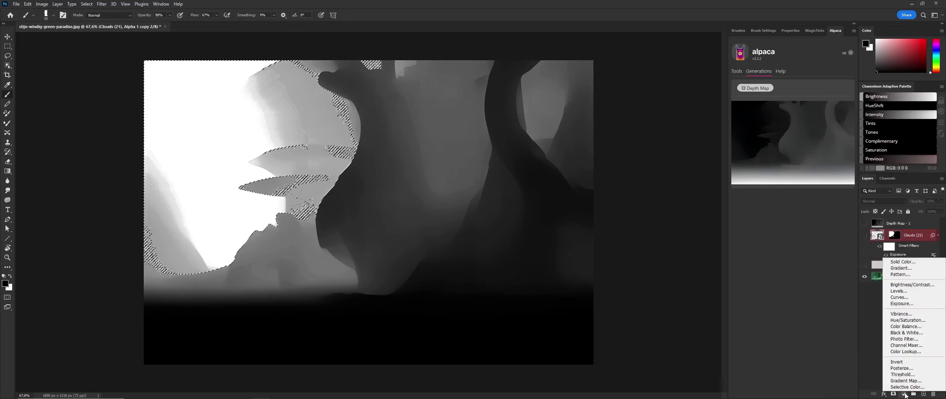
{"action": "left_click", "coordinate": [899, 297]}
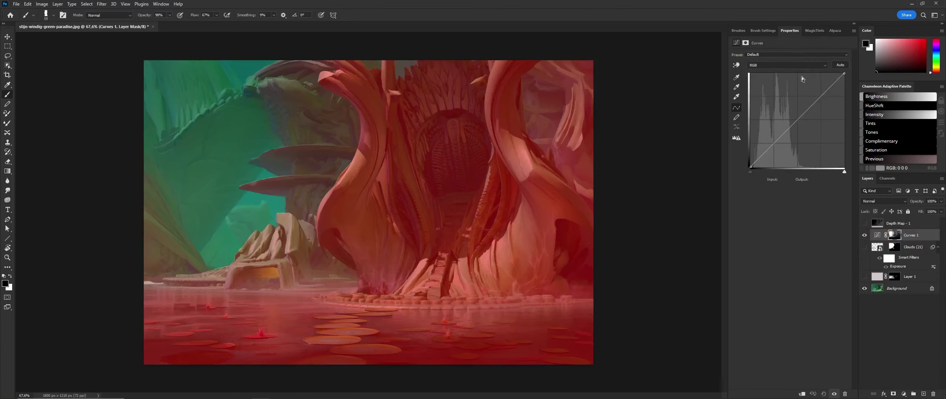
{"action": "left_click", "coordinate": [886, 178]}
{"action": "key", "text": "backslash"}
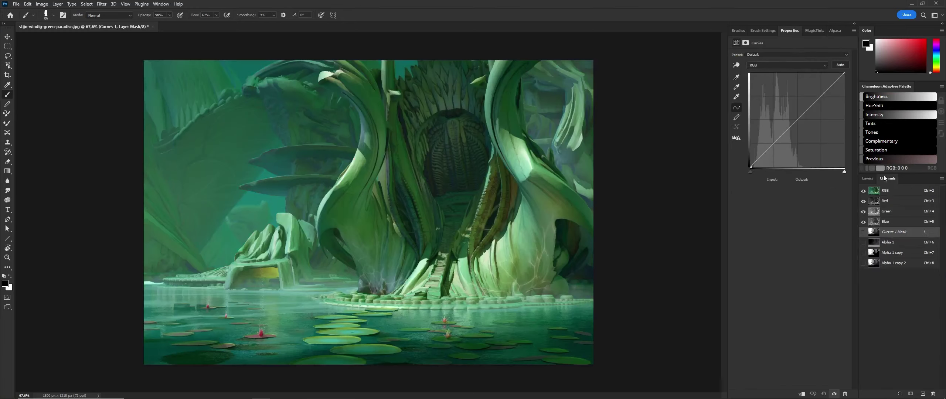
{"action": "key", "text": "F7"}
Step: Lower the Green channel curve of Curves 1 with a point at input 151, output 101
{"action": "left_click", "coordinate": [877, 235]}
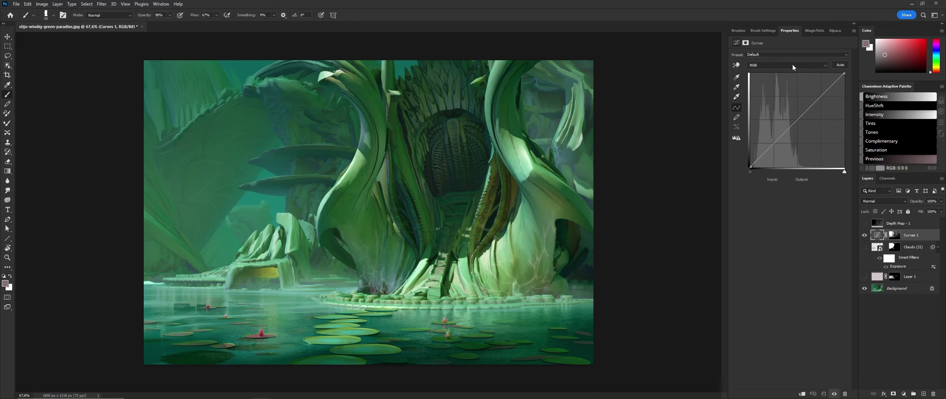
{"action": "left_click", "coordinate": [792, 64]}
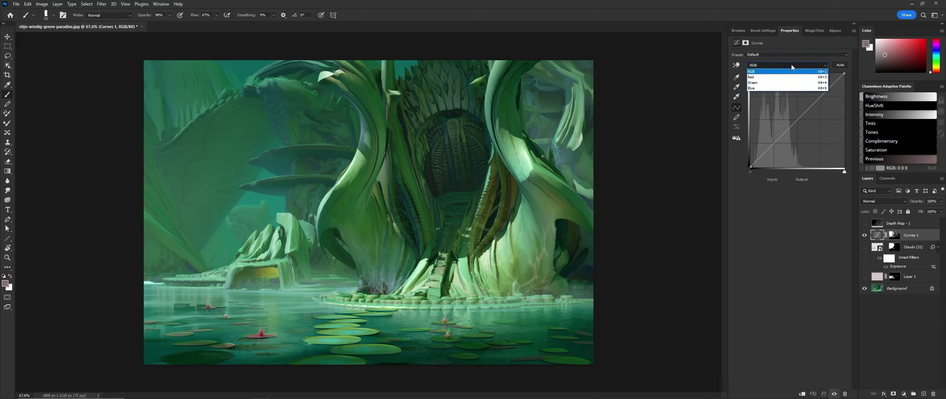
{"action": "left_click", "coordinate": [760, 83]}
{"action": "left_click_drag", "start_coordinate": [800, 118], "coordinate": [805, 129]}
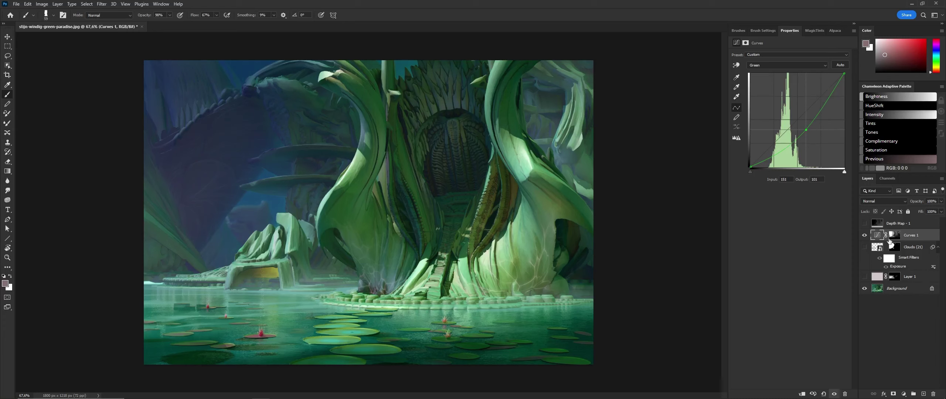
Step: Duplicate the Curves 1 adjustment layer and invert the copy's mask so it targets the foreground
{"action": "left_click", "coordinate": [894, 235]}
{"action": "left_click", "coordinate": [874, 239]}
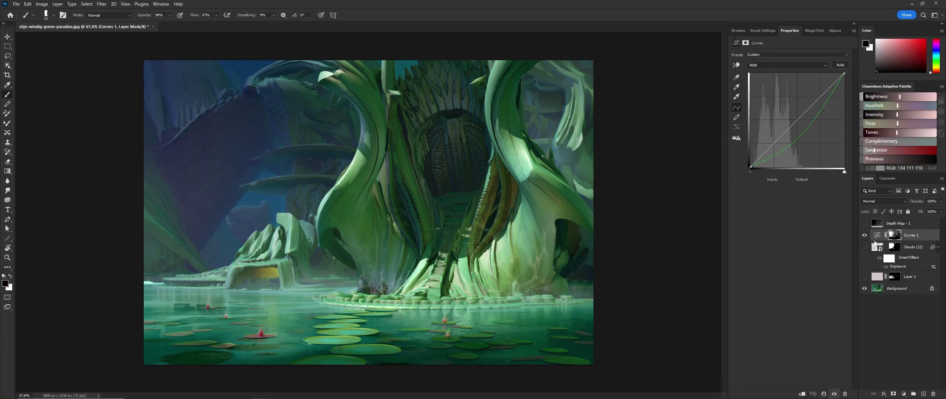
{"action": "key", "text": "ctrl+j"}
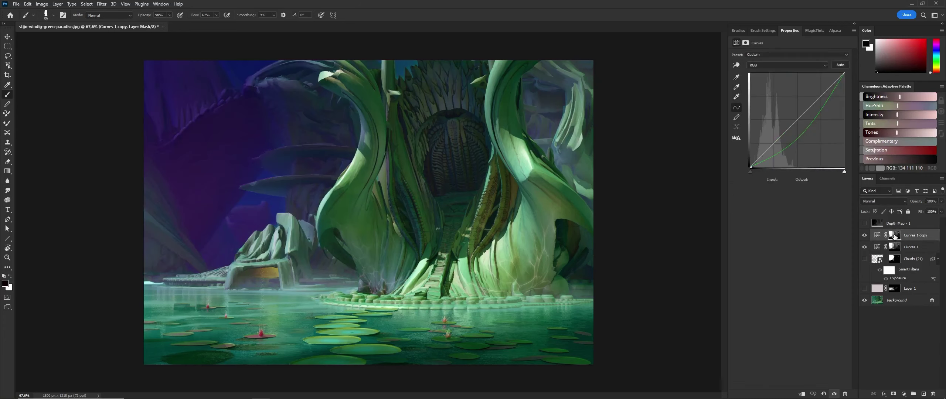
{"action": "left_click", "coordinate": [894, 235]}
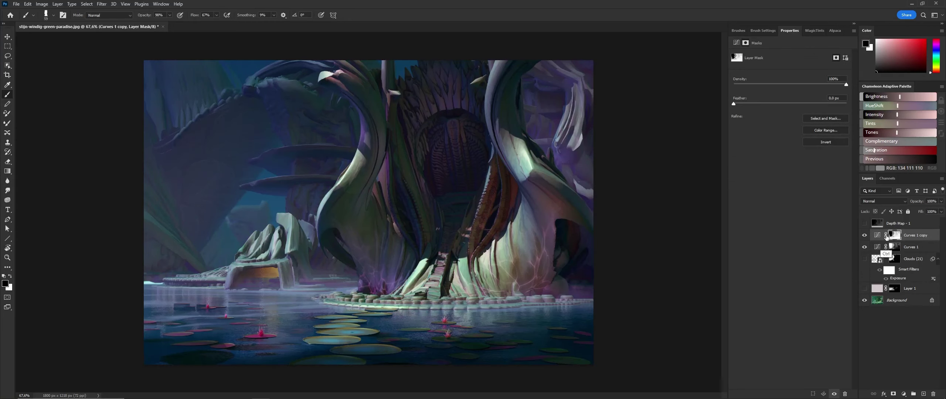
Step: Reset the Curves 1 copy adjustment to its default curve and lower its Green channel with a point at input 131, output 100
{"action": "left_click", "coordinate": [877, 235]}
{"action": "left_click", "coordinate": [837, 57]}
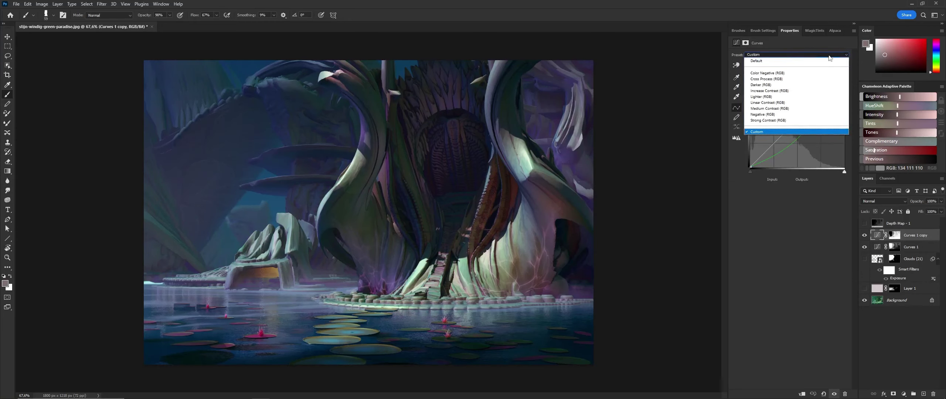
{"action": "left_click", "coordinate": [788, 63]}
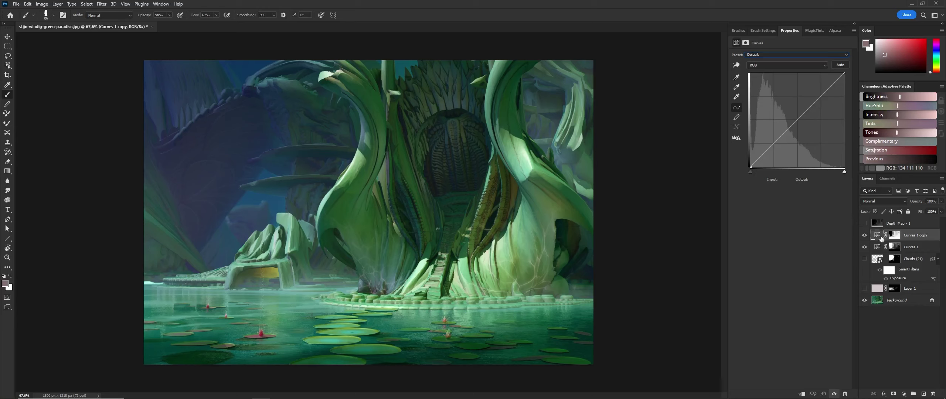
{"action": "left_click", "coordinate": [763, 66]}
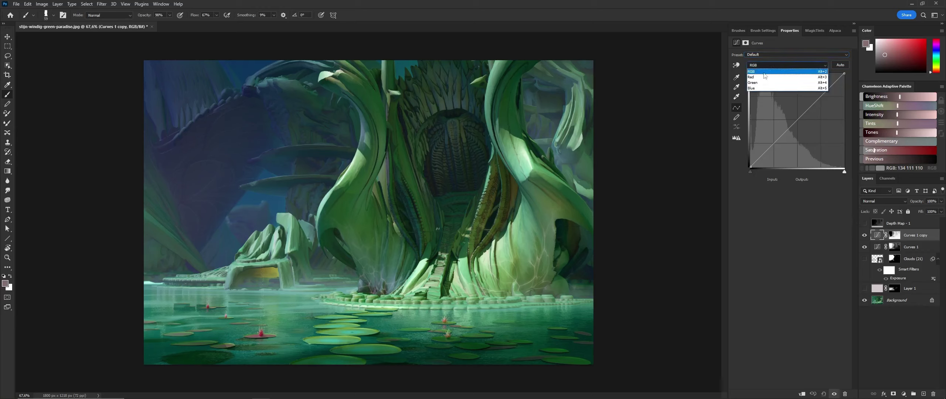
{"action": "left_click", "coordinate": [752, 83]}
{"action": "left_click_drag", "start_coordinate": [794, 122], "coordinate": [798, 130]}
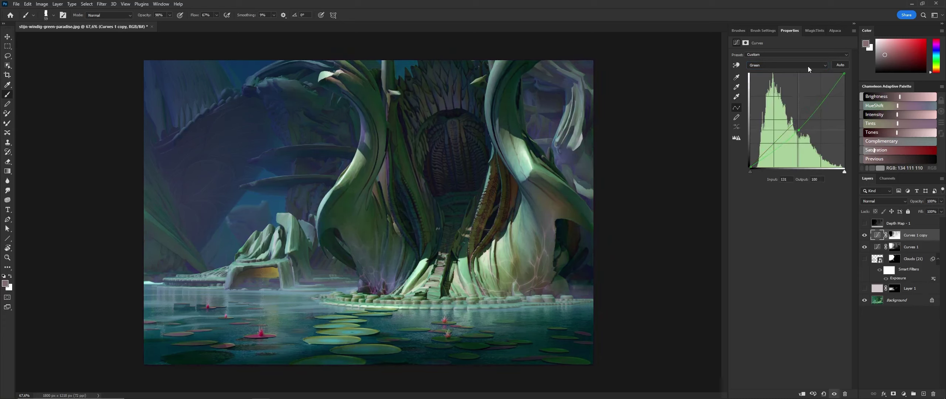
Step: Tighten the Curves 1 copy layer mask with Levels, raising the black input to about 164 and setting the midtone to about 0.7
{"action": "left_click", "coordinate": [894, 235]}
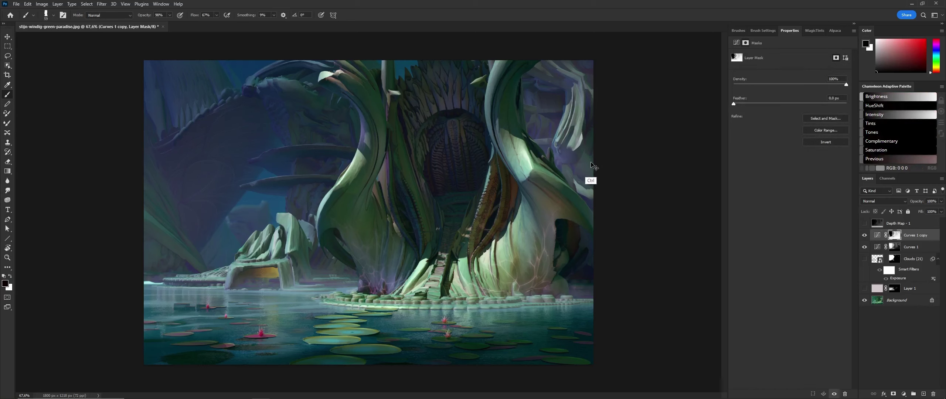
{"action": "key", "text": "ctrl+l"}
{"action": "mouse_move", "coordinate": [592, 154]}
{"action": "left_mouse_down"}
{"action": "mouse_move", "coordinate": [620, 155]}
{"action": "mouse_move", "coordinate": [565, 154]}
{"action": "mouse_move", "coordinate": [608, 155]}
{"action": "left_mouse_up"}
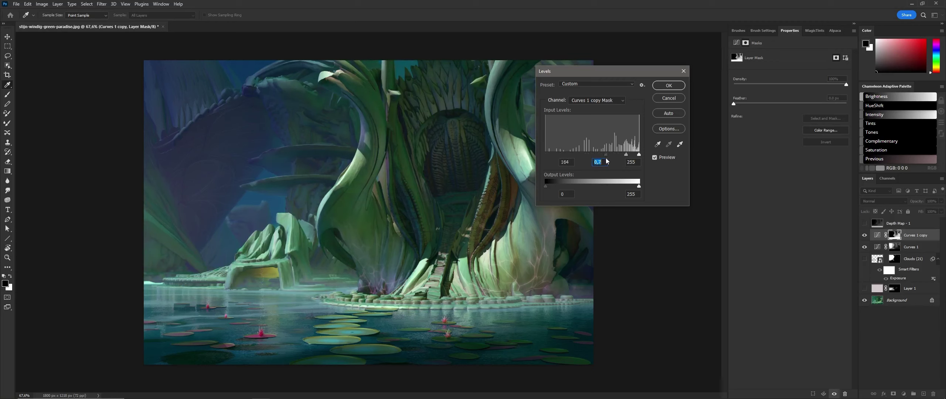
{"action": "key", "text": "shift+Tab"}
{"action": "left_click", "coordinate": [668, 86]}
{"action": "key", "text": "b"}
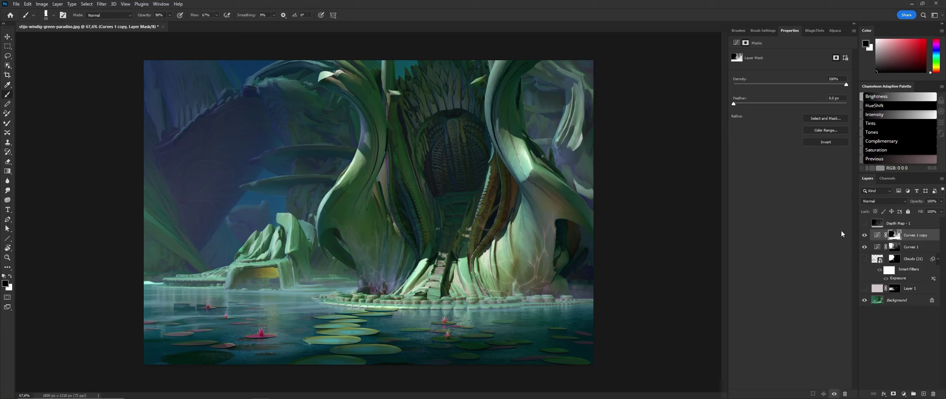
Step: Raise the Red channel curve of Curves 1 copy with a point at about input 105, output 165
{"action": "left_click", "coordinate": [877, 235]}
{"action": "left_click", "coordinate": [786, 65]}
{"action": "left_click", "coordinate": [761, 75]}
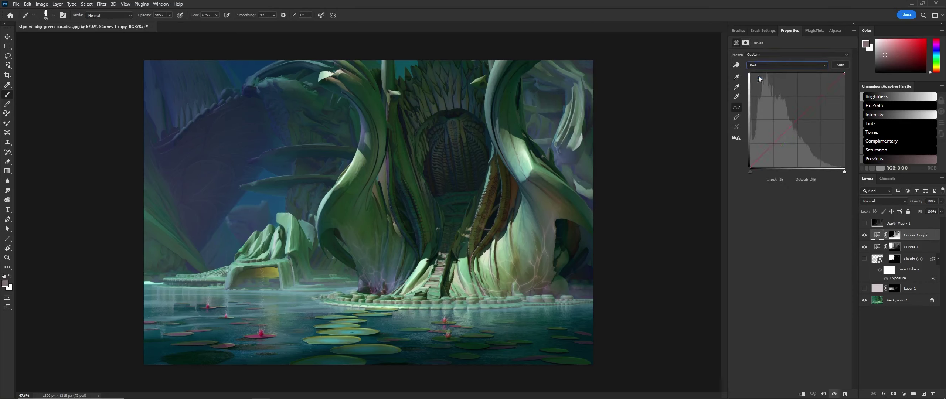
{"action": "left_click_drag", "start_coordinate": [794, 120], "coordinate": [789, 108]}
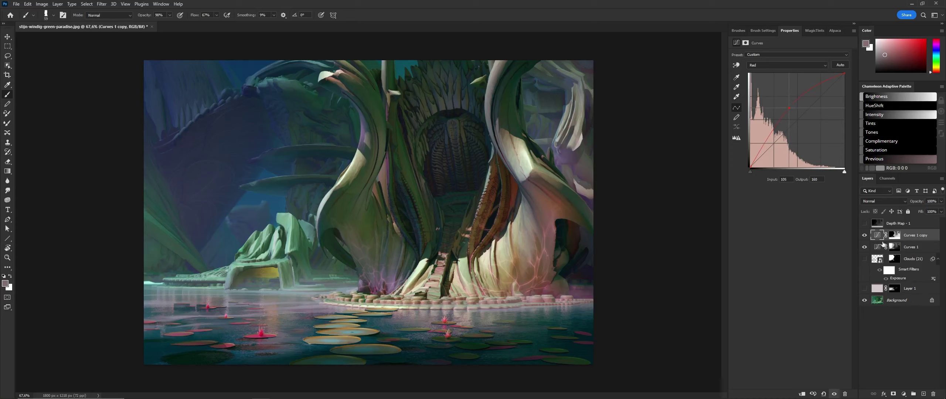
Step: Toggle the visibility of the clouds layer and the Layer 1 fog to compare them with the colour grading
{"action": "left_click_drag", "start_coordinate": [864, 234], "coordinate": [864, 241]}
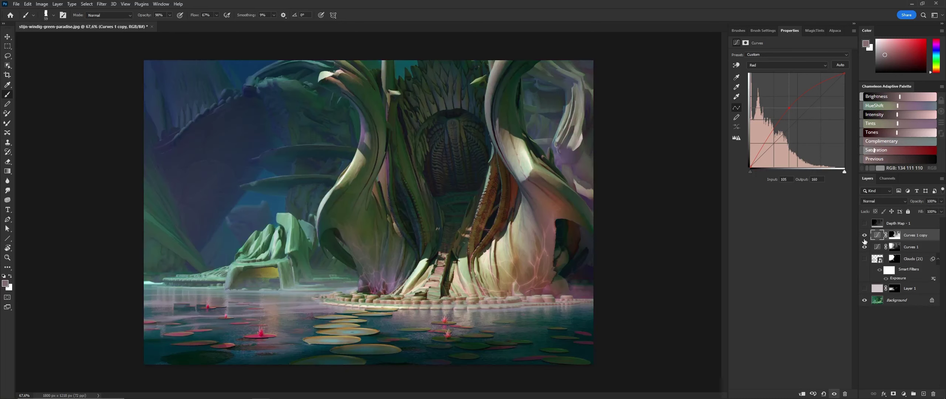
{"action": "left_click", "coordinate": [864, 259]}
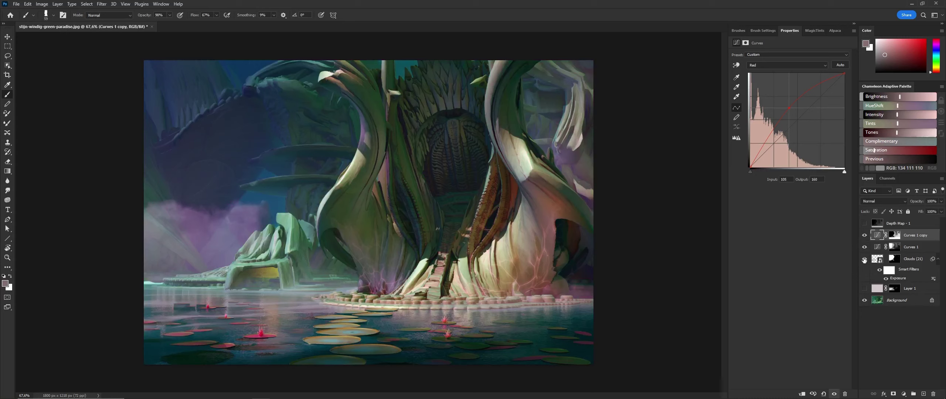
{"action": "left_click", "coordinate": [864, 289]}
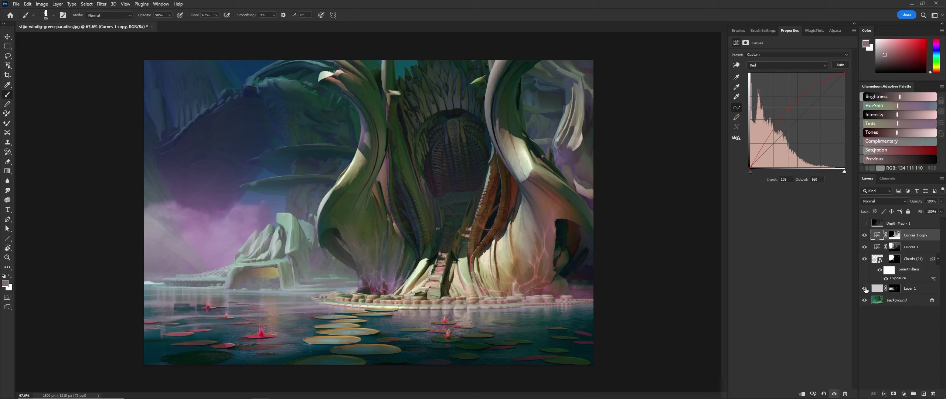
{"action": "left_click", "coordinate": [864, 289]}
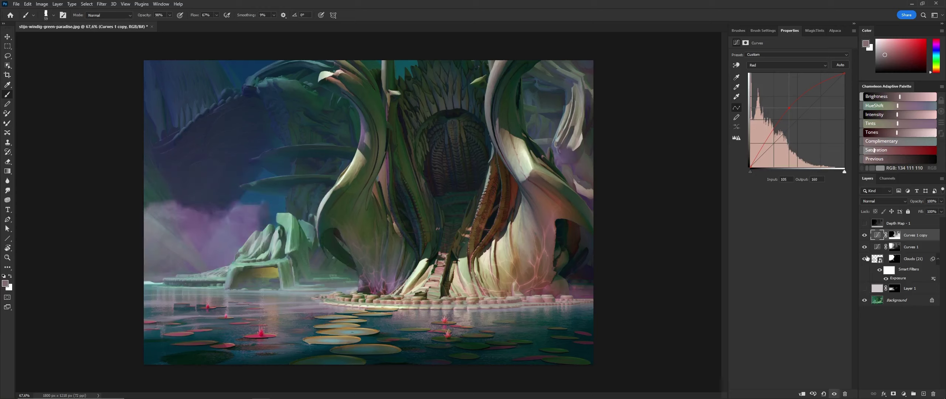
{"action": "left_click", "coordinate": [865, 259]}
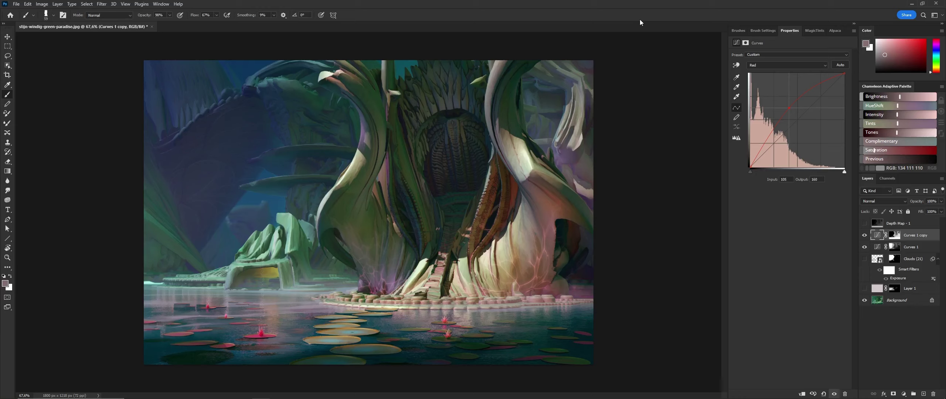
Step: Stamp all visible layers into a new merged layer above Curves 1 copy
{"action": "left_click", "coordinate": [875, 234]}
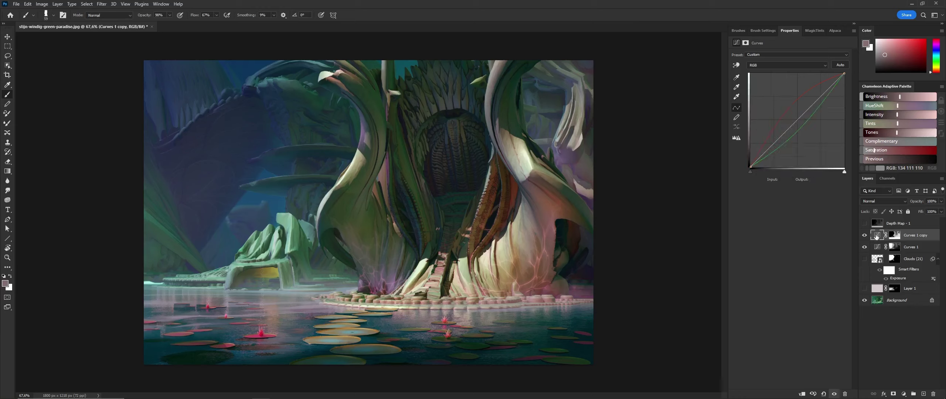
{"action": "left_click", "coordinate": [887, 179]}
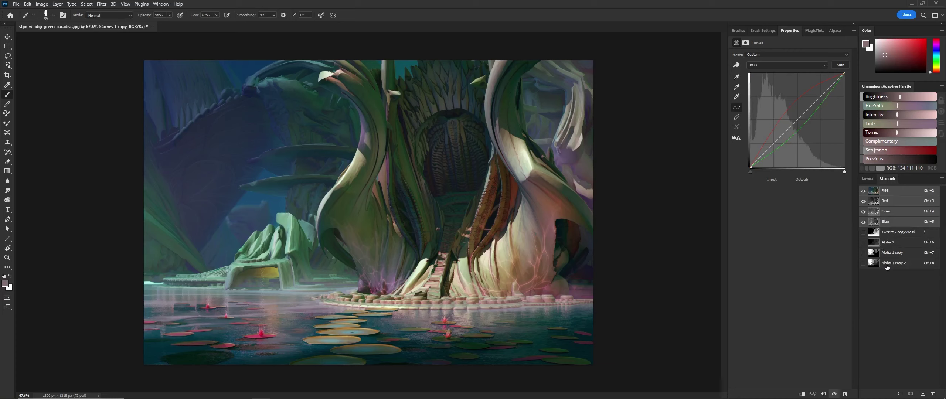
{"action": "left_click", "coordinate": [868, 180]}
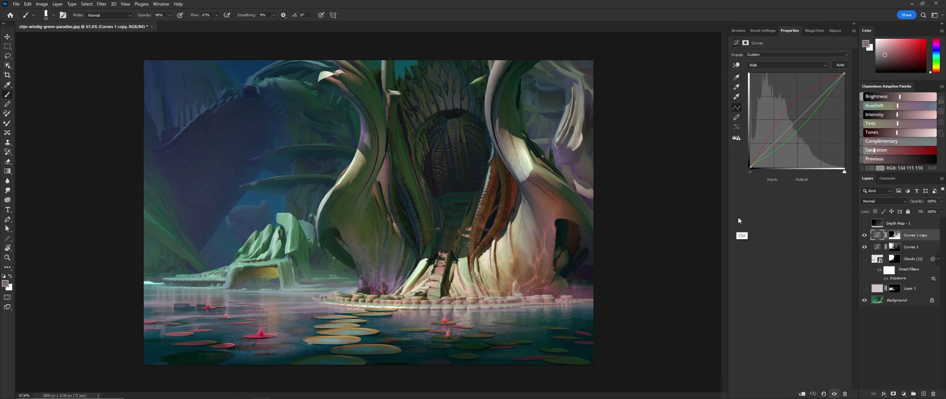
{"action": "key", "text": "ctrl+shift+alt+e"}
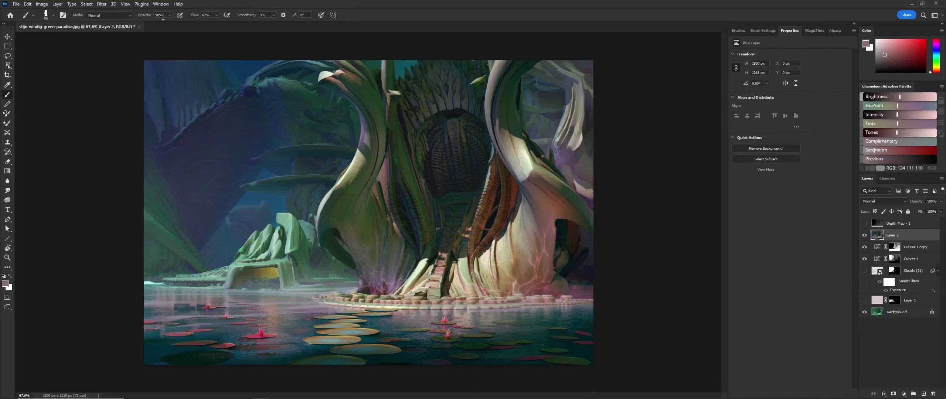
Step: Set up a Lens Blur on the merged layer using Alpha 1 copy 2 as the depth map source and a radius of 10
{"action": "left_click", "coordinate": [106, 8]}
{"action": "mouse_move", "coordinate": [111, 98]}
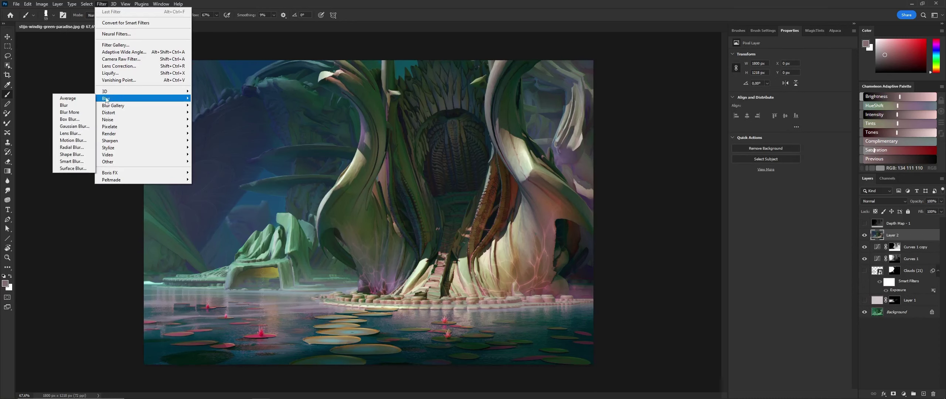
{"action": "left_click", "coordinate": [71, 134]}
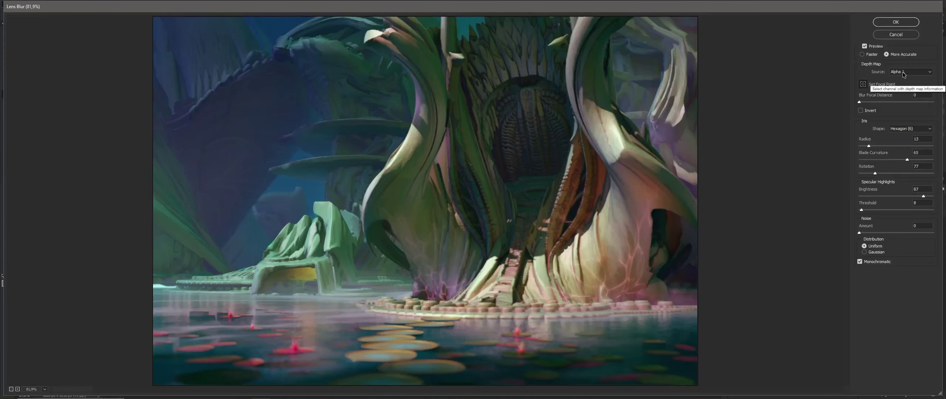
{"action": "left_click", "coordinate": [907, 72]}
{"action": "left_click", "coordinate": [907, 72]}
{"action": "left_click", "coordinate": [907, 72]}
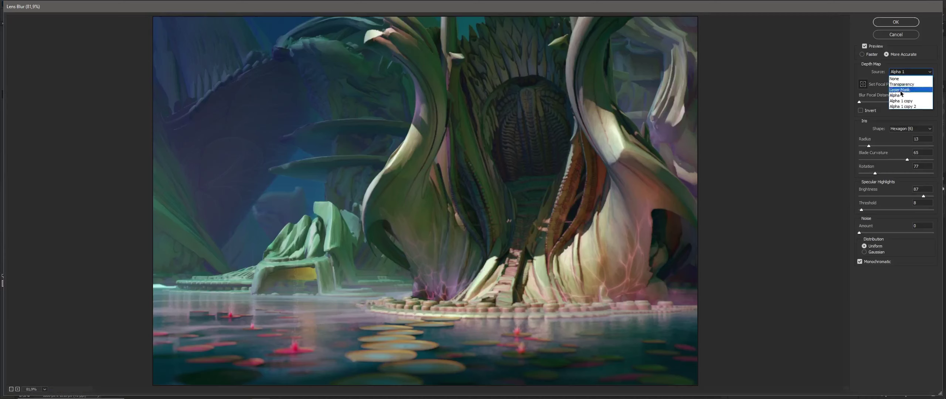
{"action": "left_click", "coordinate": [902, 107]}
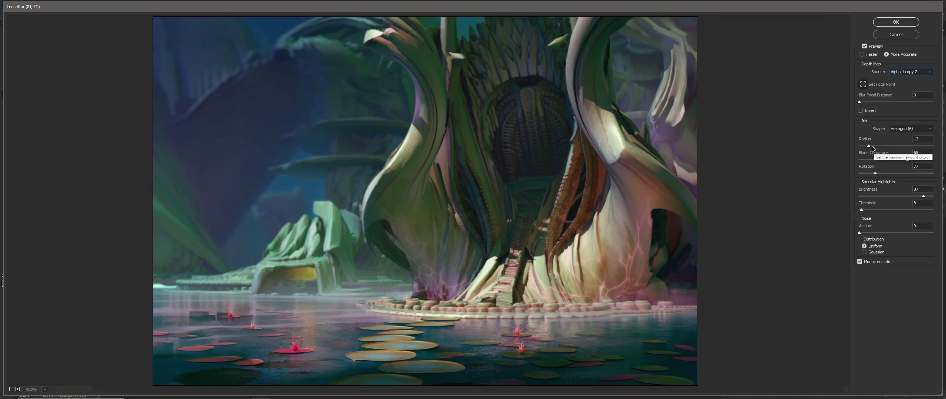
{"action": "left_click_drag", "start_coordinate": [868, 147], "coordinate": [869, 145]}
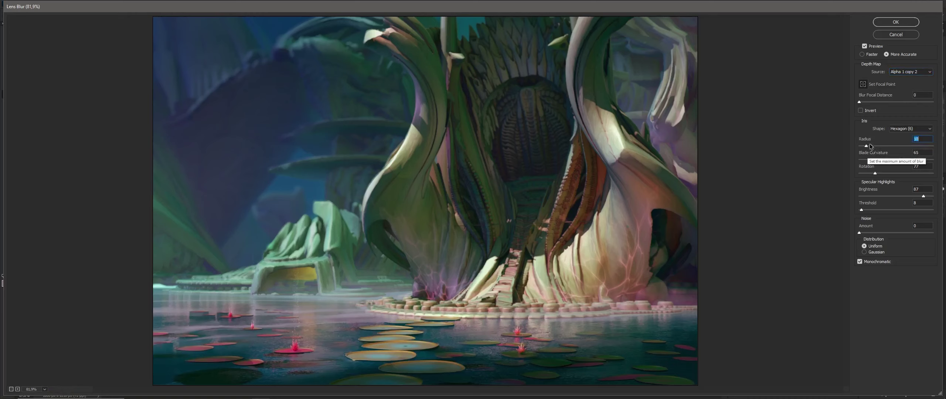